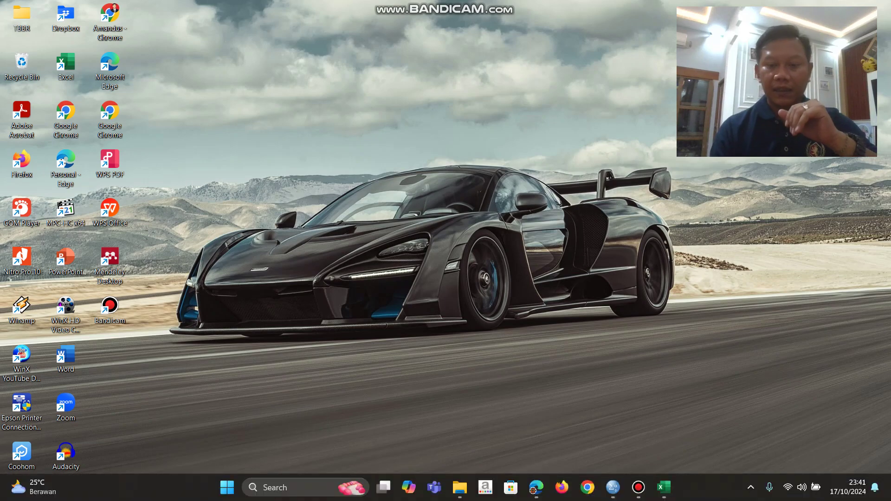
Switch to SPSS and start a Recode into Different Variables with @4.StatusSosialEkonomi as the input variable.
{"action": "left_click", "coordinate": [612, 491]}
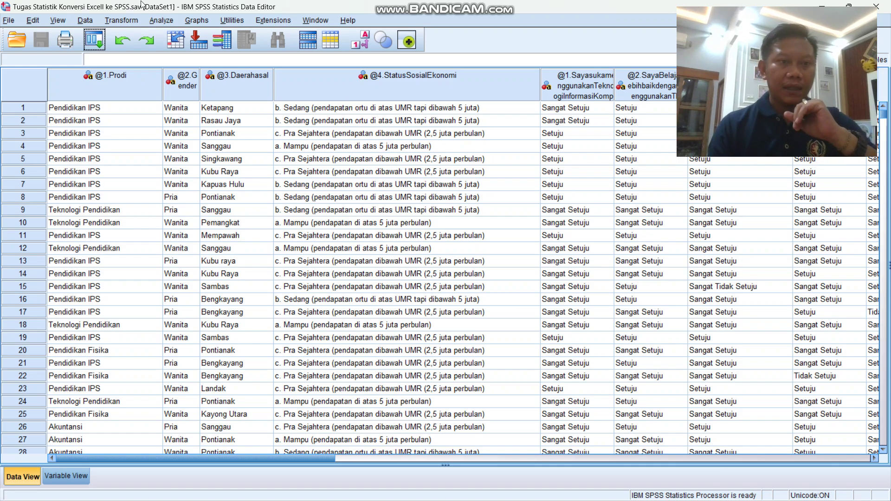
{"action": "left_click", "coordinate": [122, 21]}
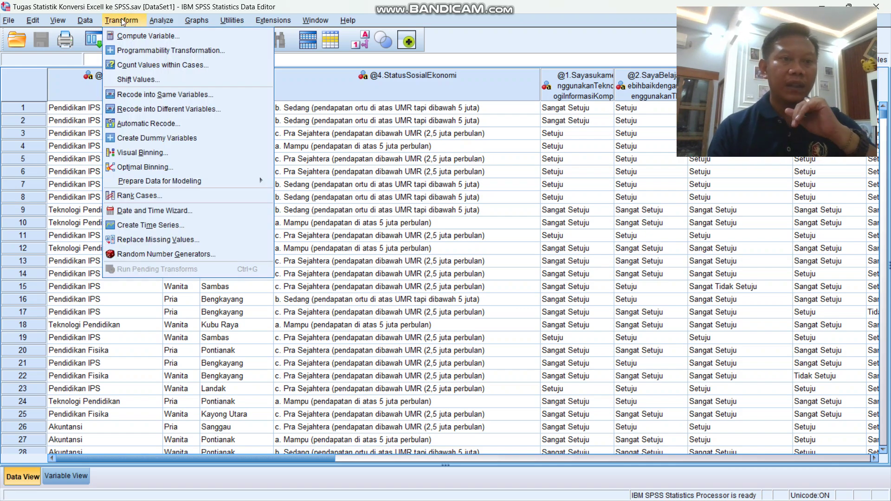
{"action": "left_click", "coordinate": [141, 110]}
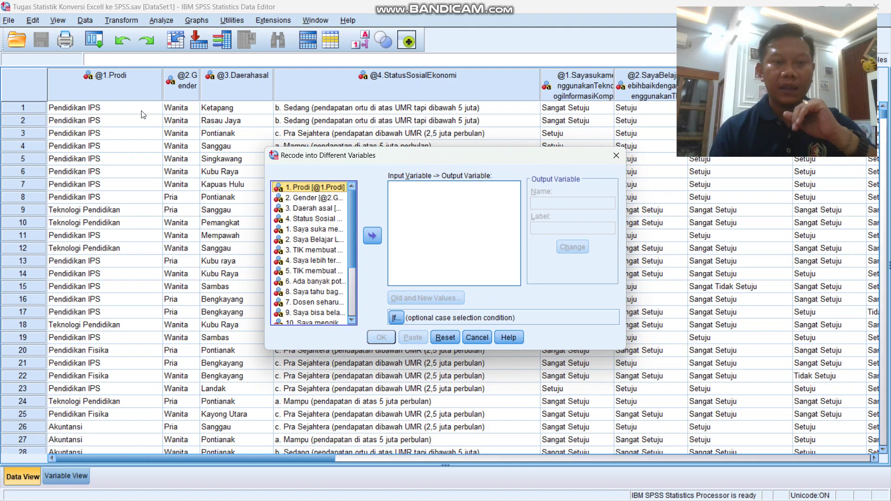
{"action": "left_click", "coordinate": [299, 221]}
{"action": "left_click", "coordinate": [373, 237]}
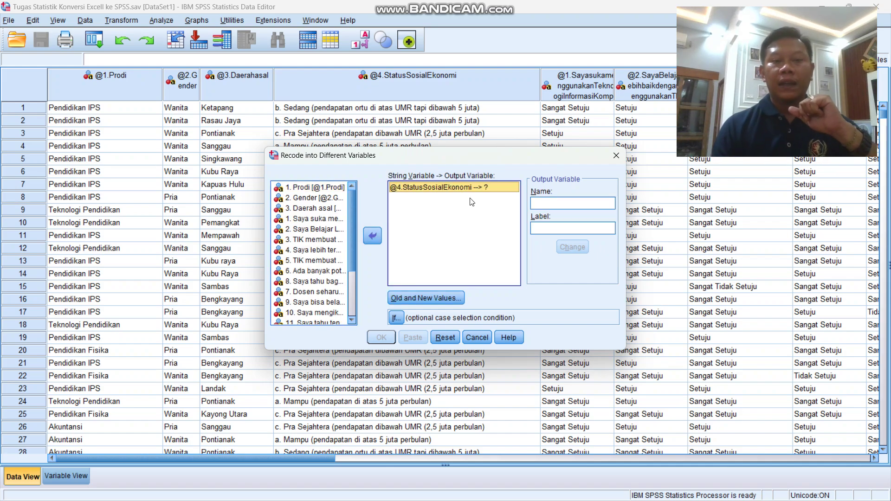
Assign the output variable the name SSE and the label SSE_Mahasiswa.
{"action": "left_click", "coordinate": [536, 203]}
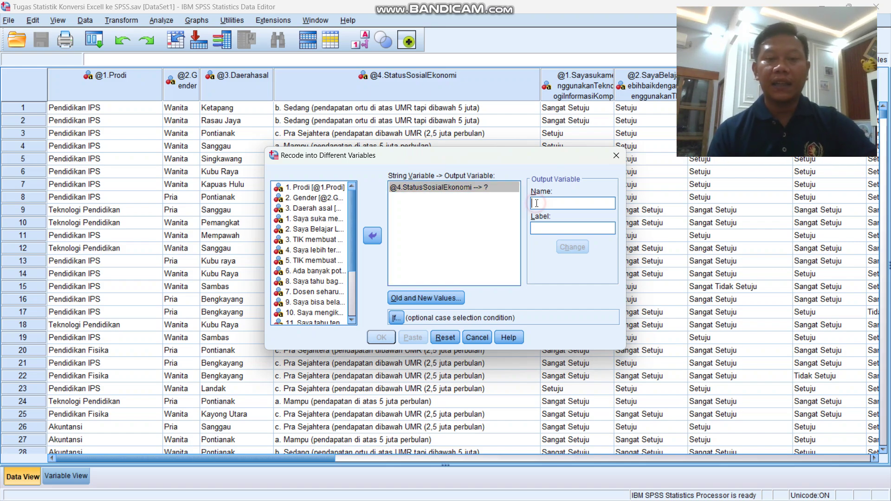
{"action": "type", "text": "SSE"}
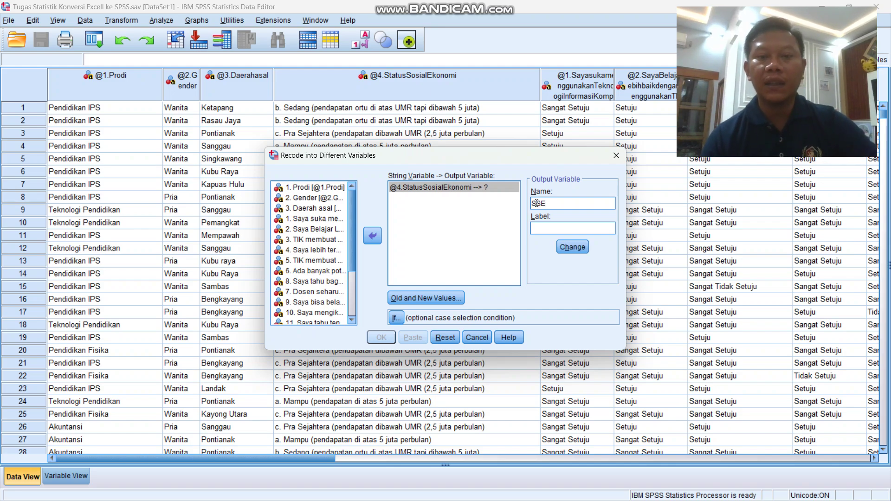
{"action": "left_click", "coordinate": [549, 227]}
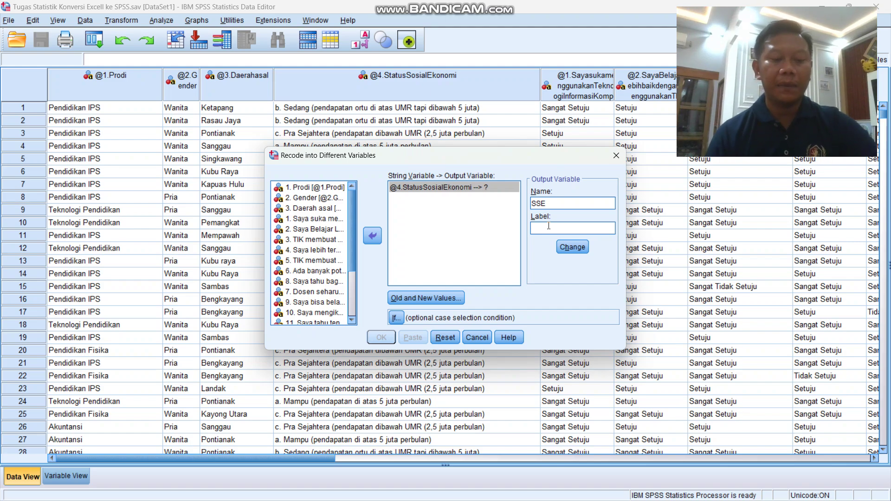
{"action": "type", "text": "SSE"}
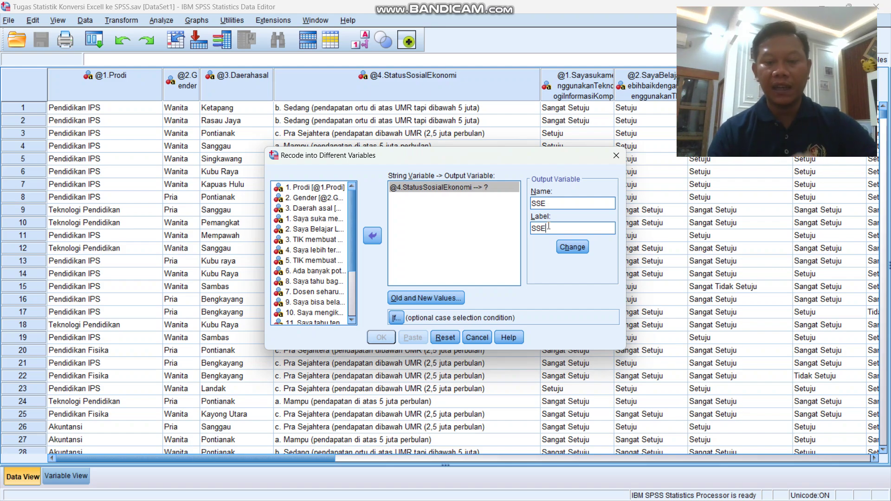
{"action": "type", "text": "_Mahasiswa"}
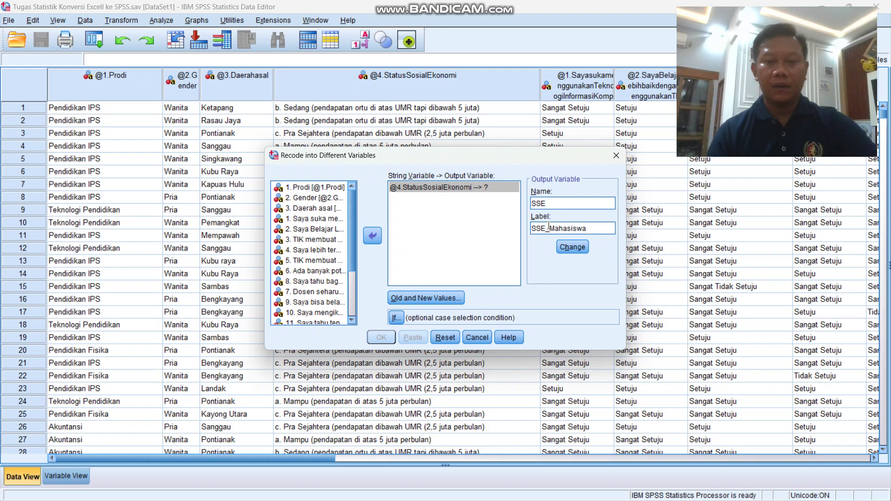
{"action": "left_click", "coordinate": [564, 247]}
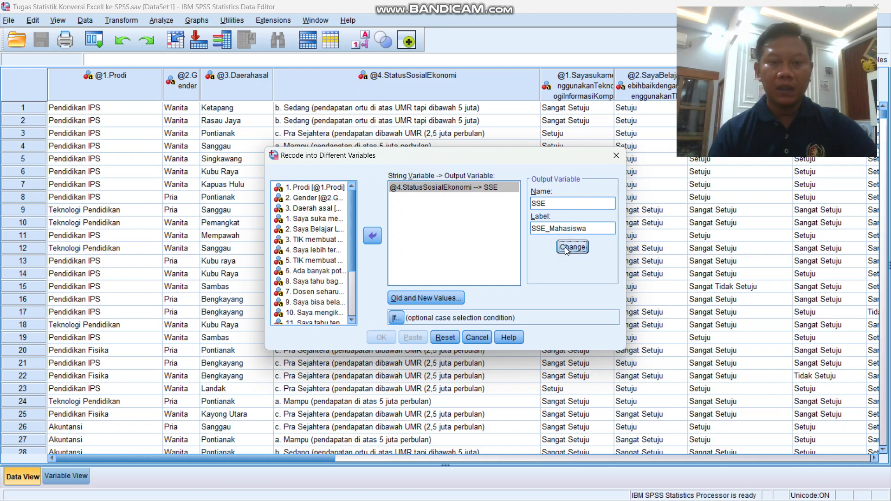
Open the old and new value definitions, then switch to the Excel survey workbook and copy the text "a. Mampu (pendapatan di atas 5 juta perbulan)".
{"action": "left_click", "coordinate": [400, 297]}
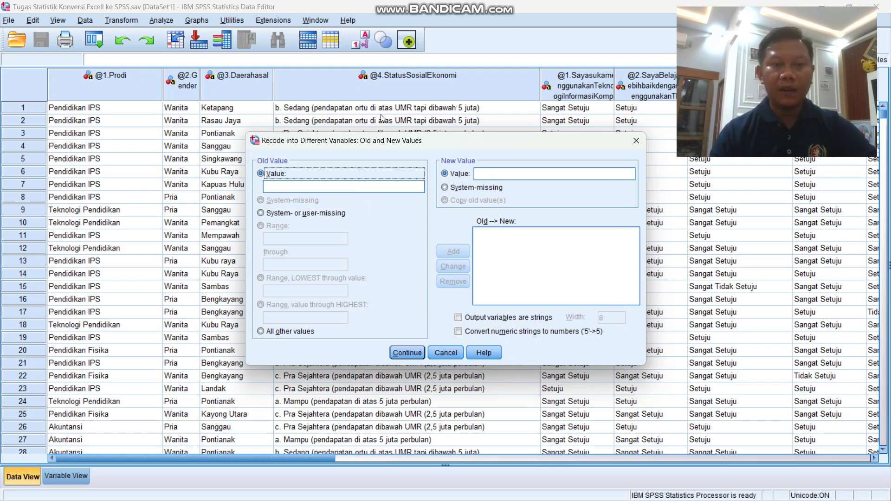
{"action": "key", "text": "super+Tab"}
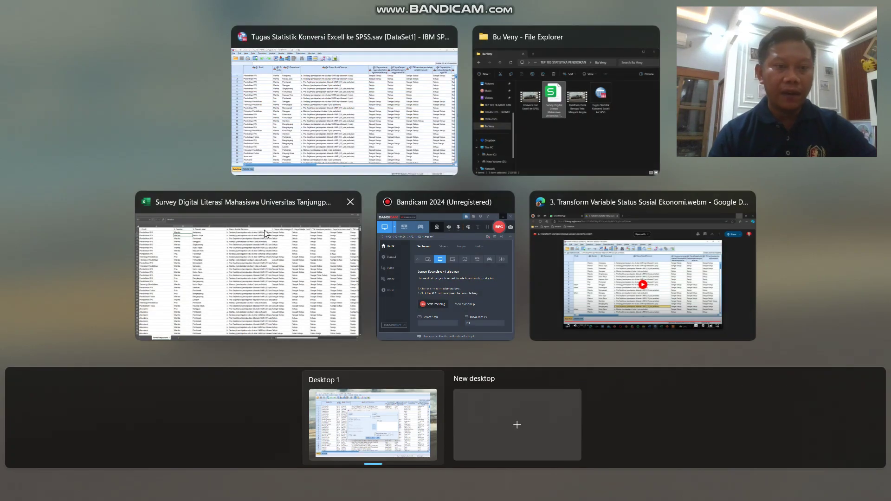
{"action": "left_click", "coordinate": [240, 268]}
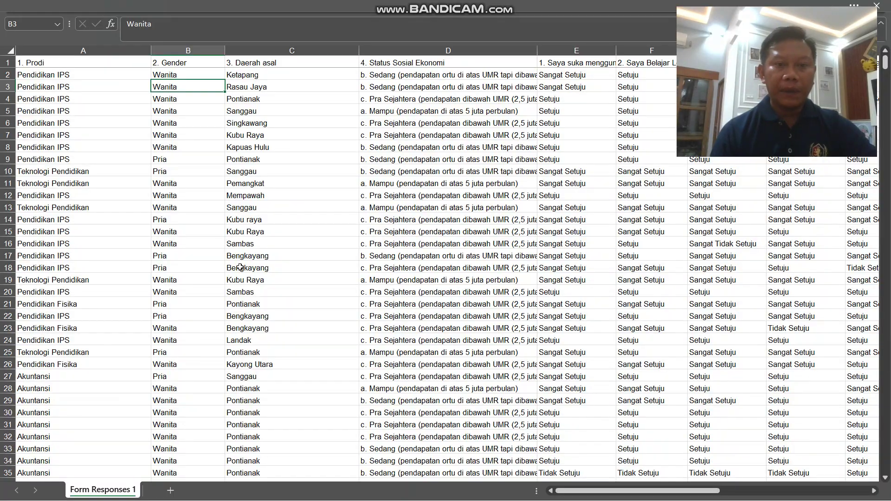
{"action": "double_click", "coordinate": [410, 113]}
{"action": "triple_click", "coordinate": [410, 112]}
{"action": "key", "text": "ctrl+c"}
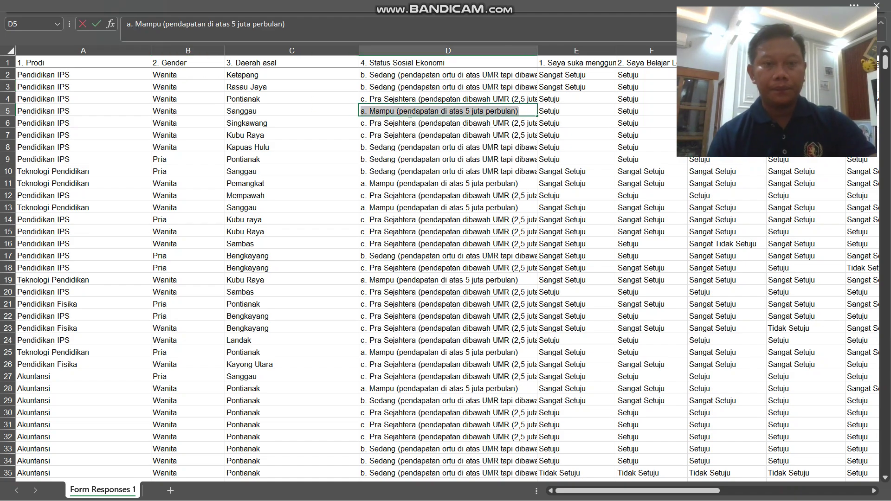
Back in SPSS, add a recode rule turning the old value "a. Mampu (pendapatan di atas 5 juta perbulan)" into 1.
{"action": "key", "text": "super+Tab"}
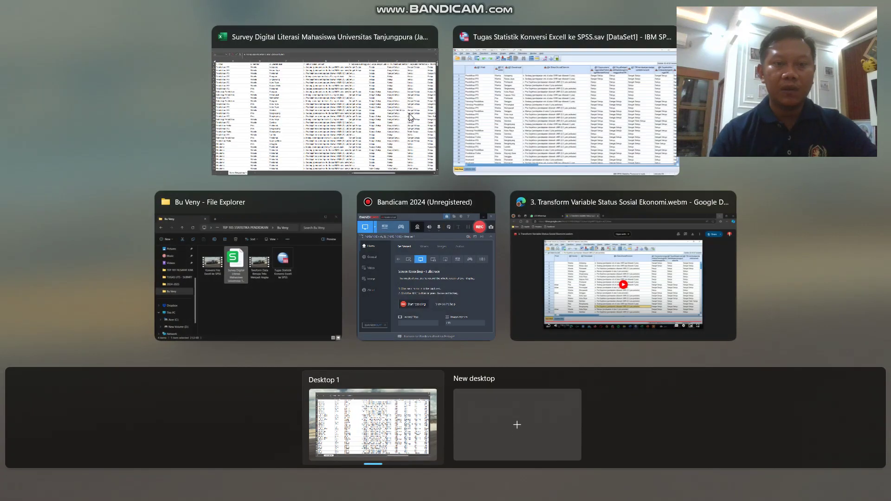
{"action": "left_click", "coordinate": [547, 86]}
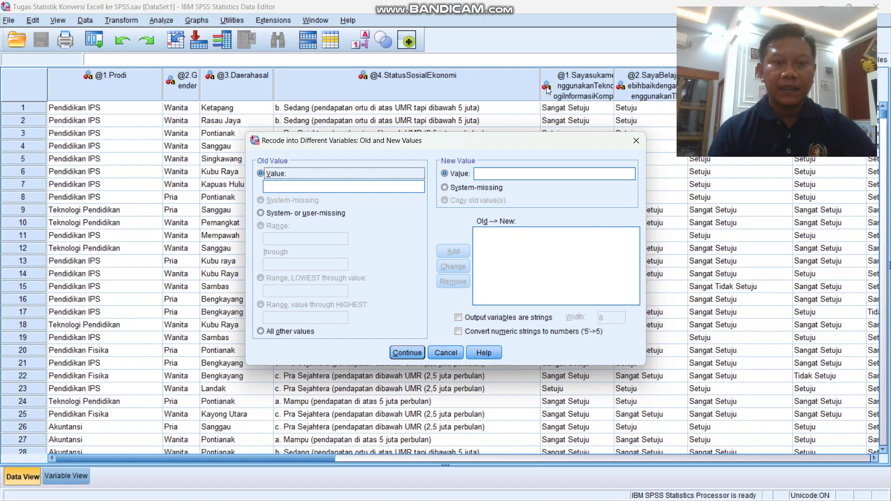
{"action": "left_click", "coordinate": [365, 185]}
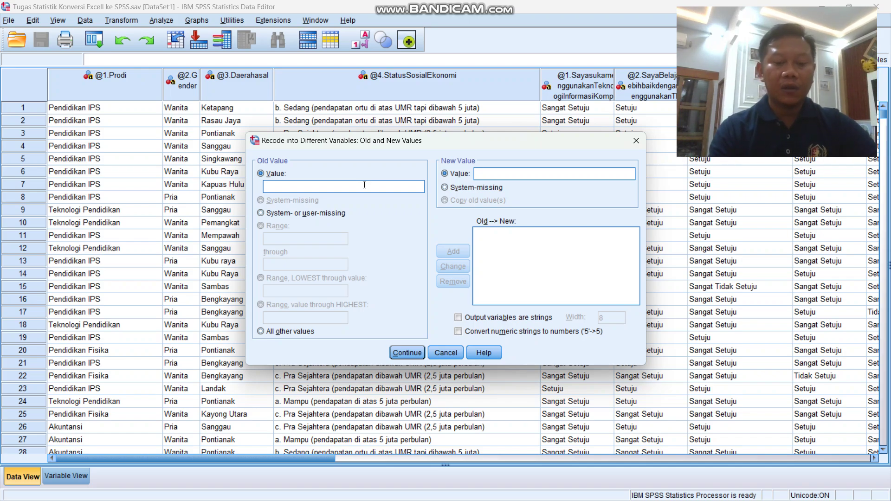
{"action": "key", "text": "ctrl+v"}
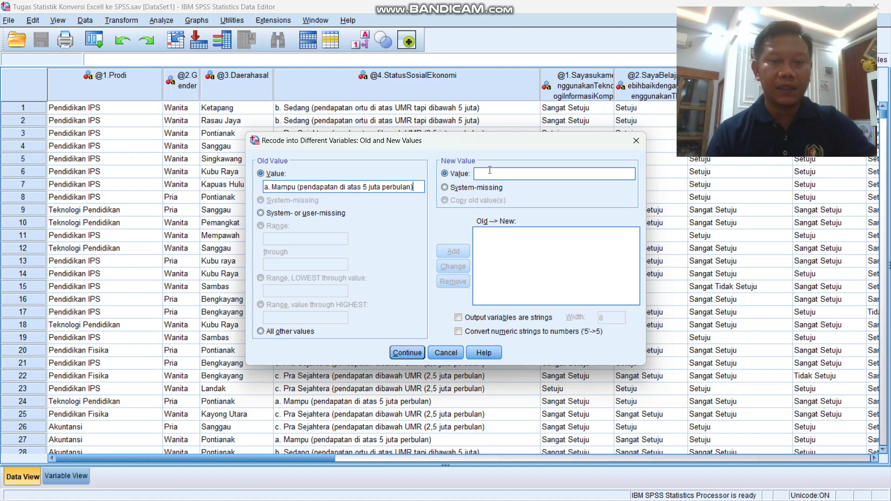
{"action": "left_click", "coordinate": [490, 173]}
{"action": "type", "text": "1"}
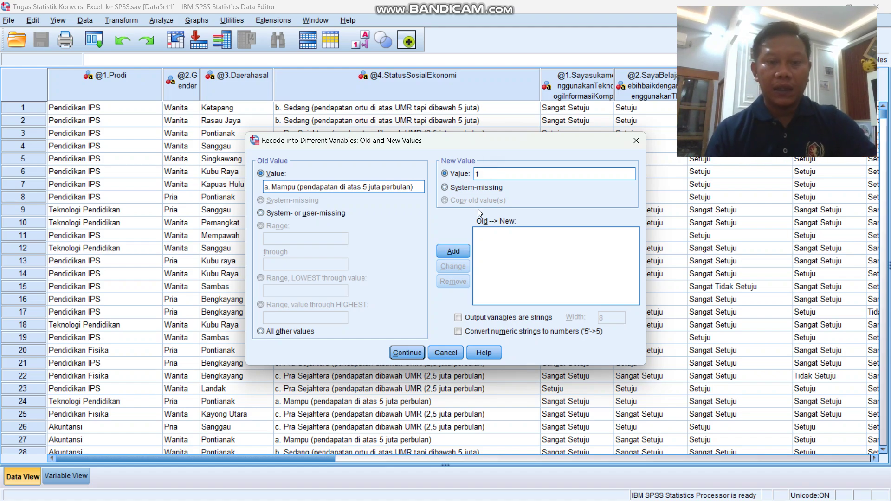
{"action": "left_click", "coordinate": [462, 248]}
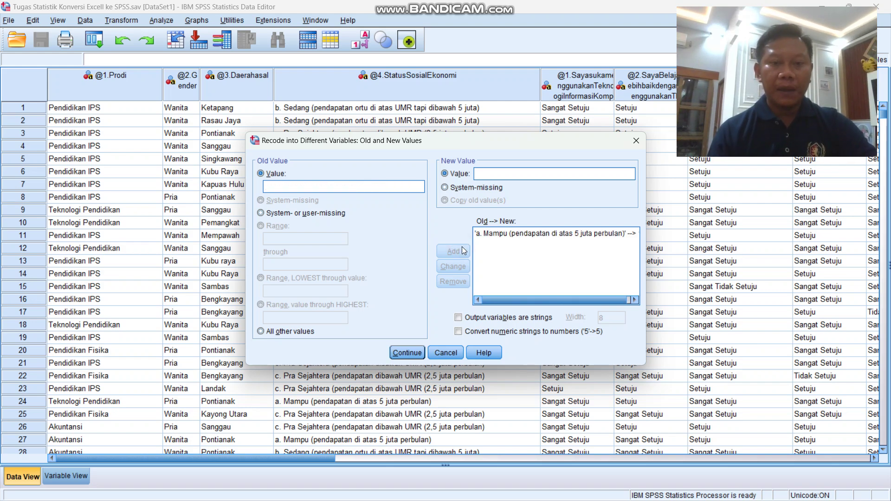
Switch to the Excel survey workbook and copy the text "b. Sedang (pendapatan ortu di atas UMR tapi dibawah 5 juta)" from the Status Sosial Ekonomi column.
{"action": "key", "text": "super+Tab"}
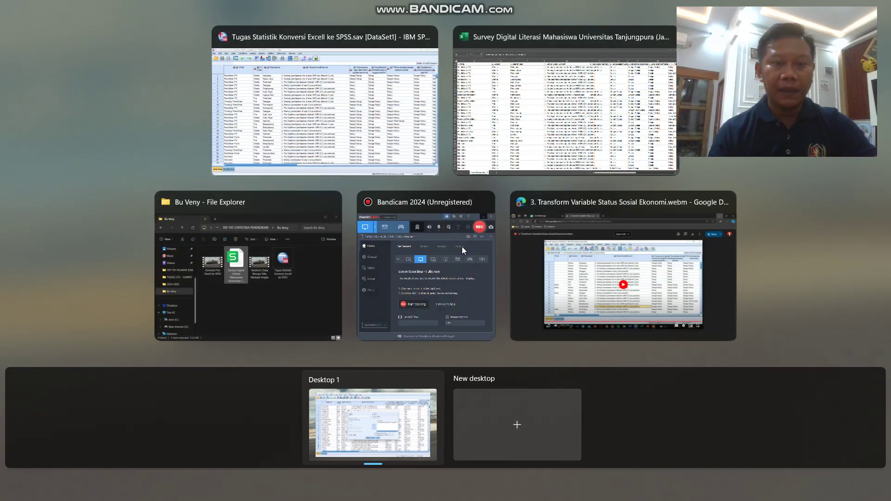
{"action": "left_click", "coordinate": [531, 117]}
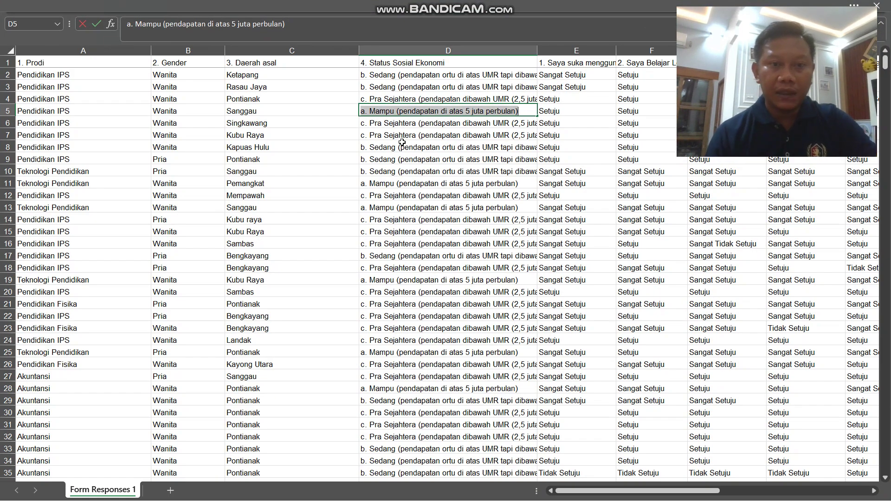
{"action": "key", "text": "ctrl+Down"}
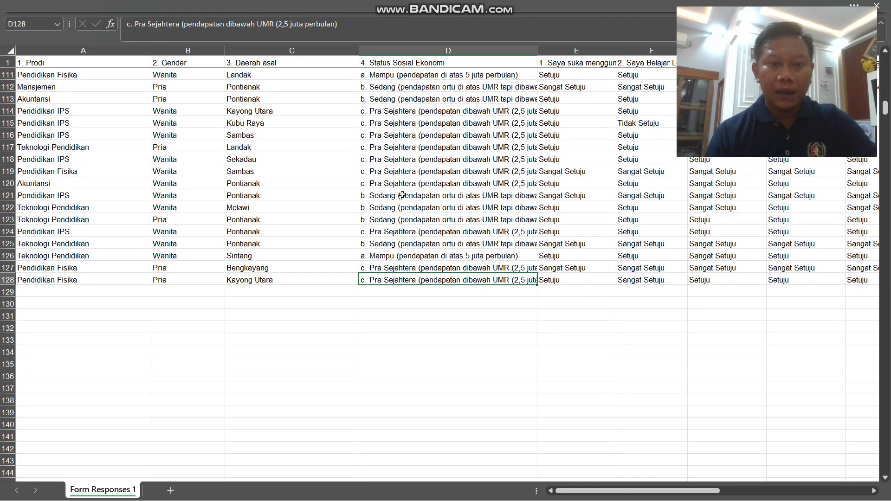
{"action": "left_click", "coordinate": [399, 194]}
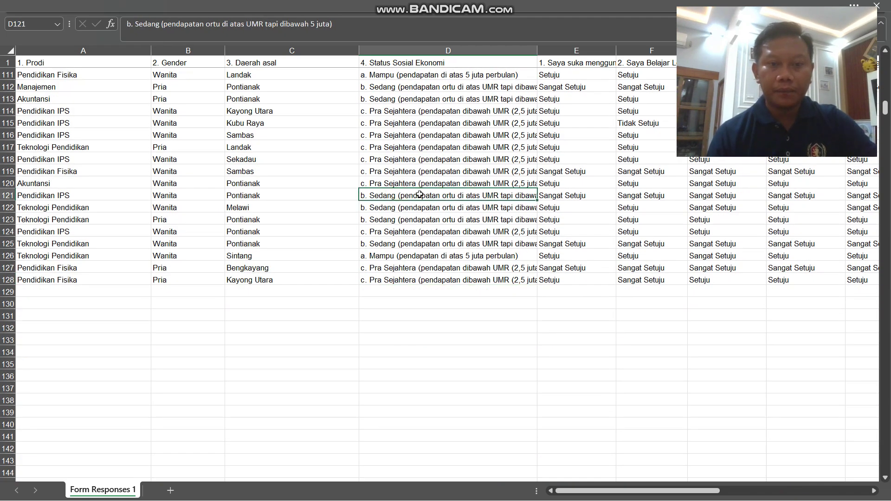
{"action": "double_click", "coordinate": [420, 194]}
{"action": "triple_click", "coordinate": [420, 195]}
{"action": "key", "text": "ctrl+c"}
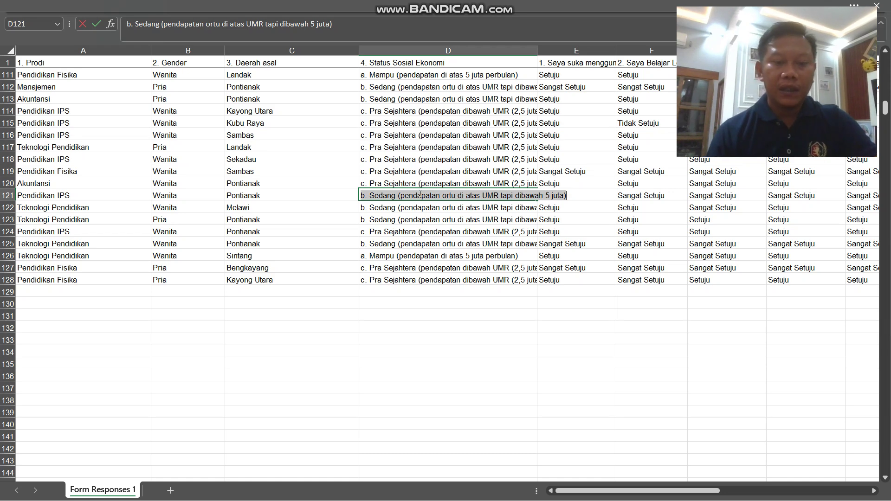
Back in SPSS, add a recode rule turning the old value "b. Sedang (pendapatan ortu di atas UMR tapi dibawah 5 juta)" into 2.
{"action": "key", "text": "super+Tab"}
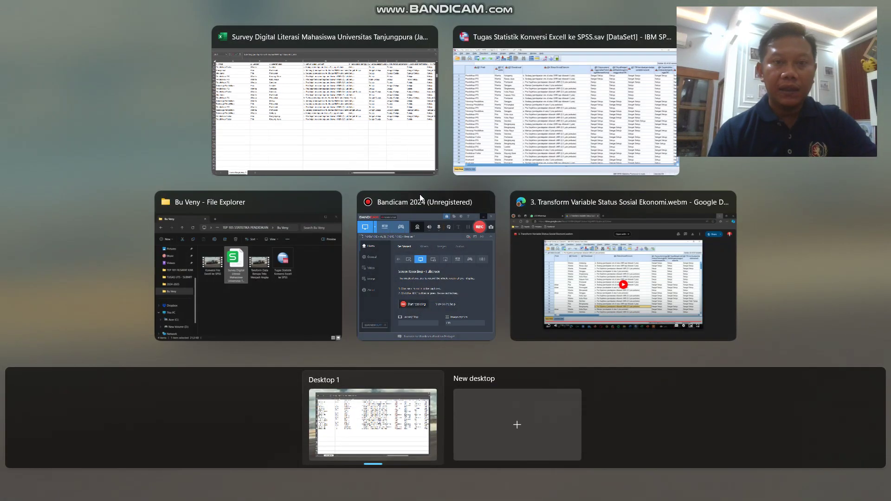
{"action": "left_click", "coordinate": [533, 93]}
{"action": "left_click", "coordinate": [373, 185]}
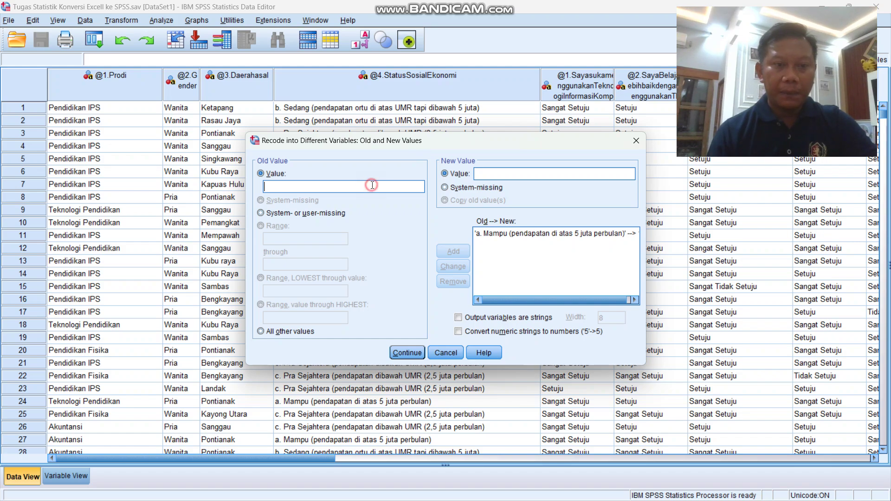
{"action": "key", "text": "ctrl+v"}
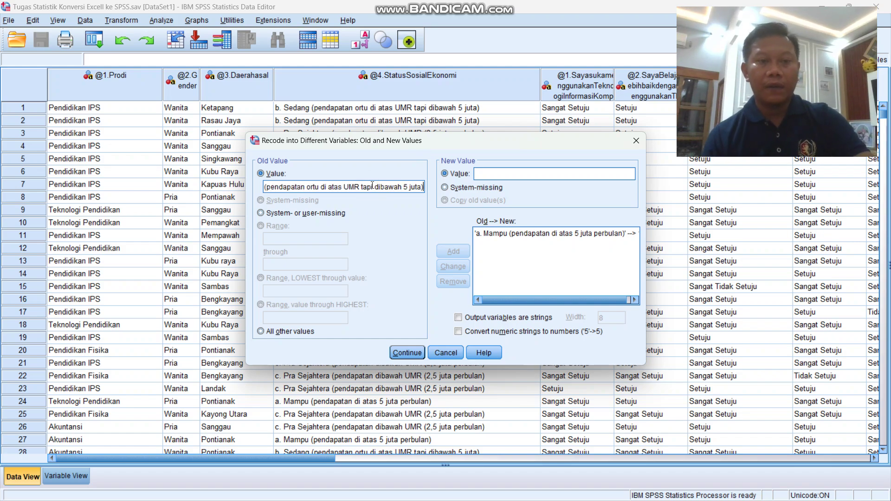
{"action": "left_click", "coordinate": [489, 178]}
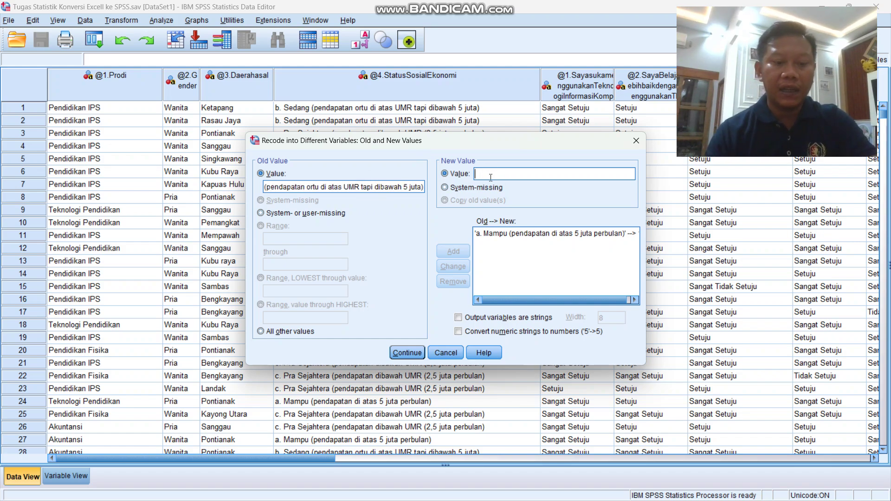
{"action": "type", "text": "2"}
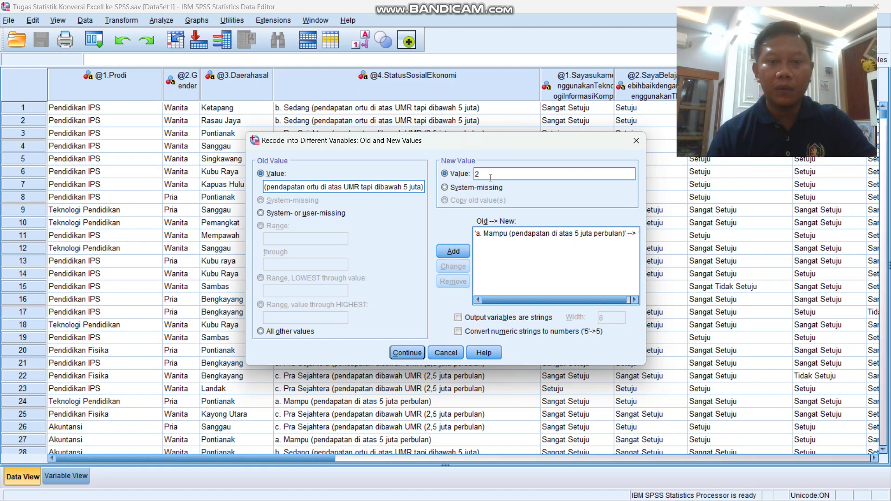
{"action": "left_click", "coordinate": [451, 246]}
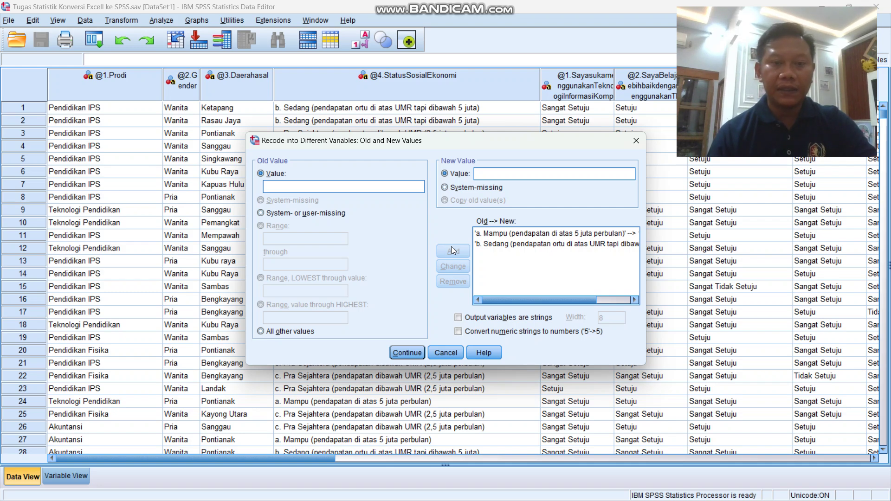
Copy the text "c. Pra Sejahtera (pendapatan dibawah UMR (2,5 juta perbulan)" from the Excel survey workbook and return to the SPSS recode dialog.
{"action": "key", "text": "super+Tab"}
{"action": "left_click", "coordinate": [544, 108]}
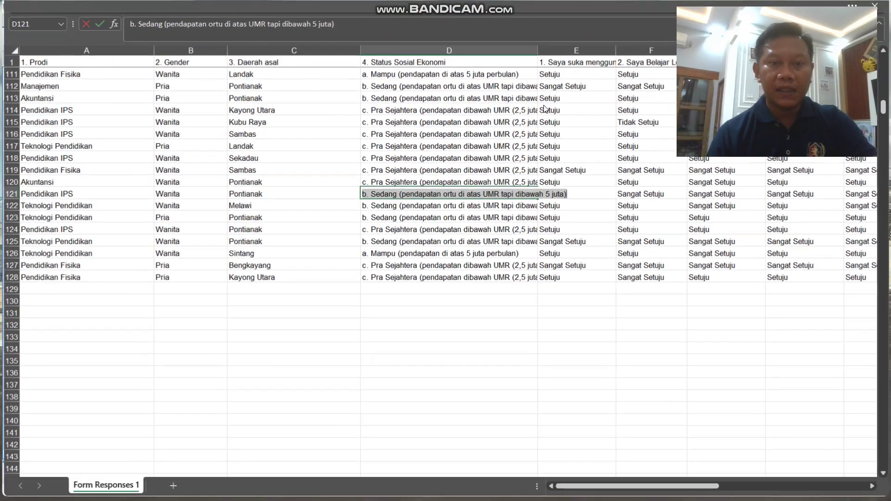
{"action": "left_click", "coordinate": [423, 168]}
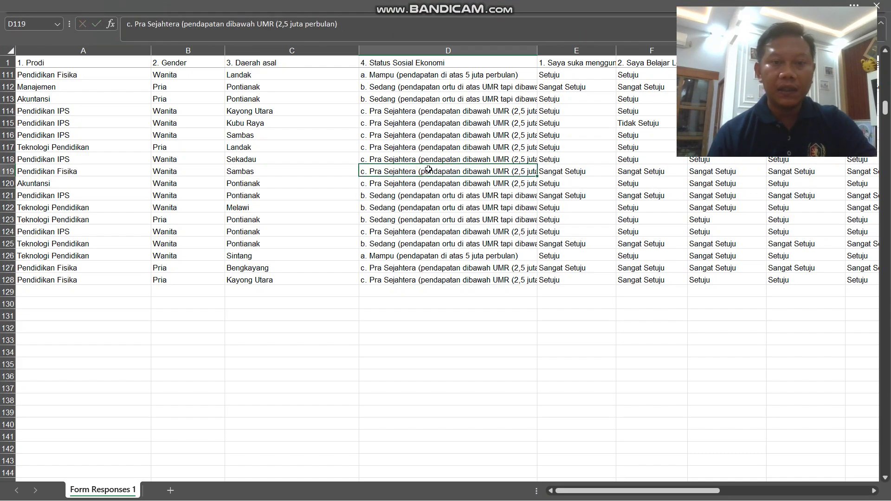
{"action": "double_click", "coordinate": [430, 171]}
{"action": "key", "text": "ctrl+a"}
{"action": "key", "text": "ctrl+c"}
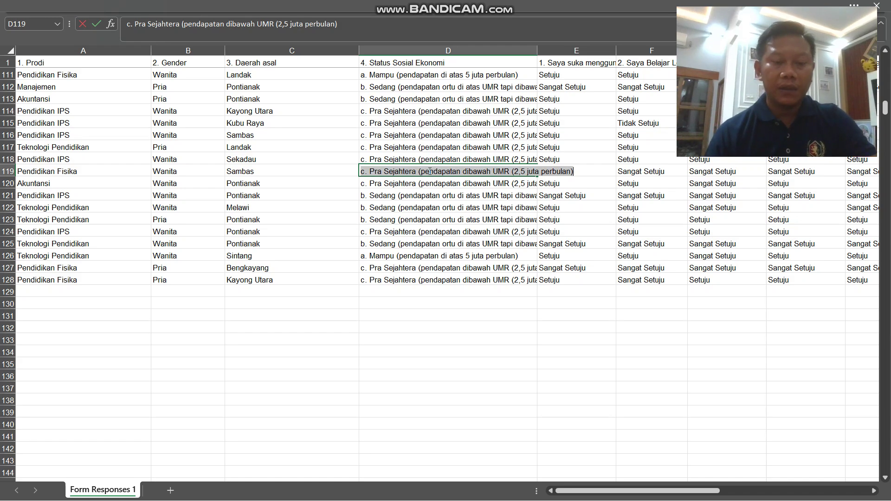
{"action": "key", "text": "super+Tab"}
{"action": "left_click", "coordinate": [531, 107]}
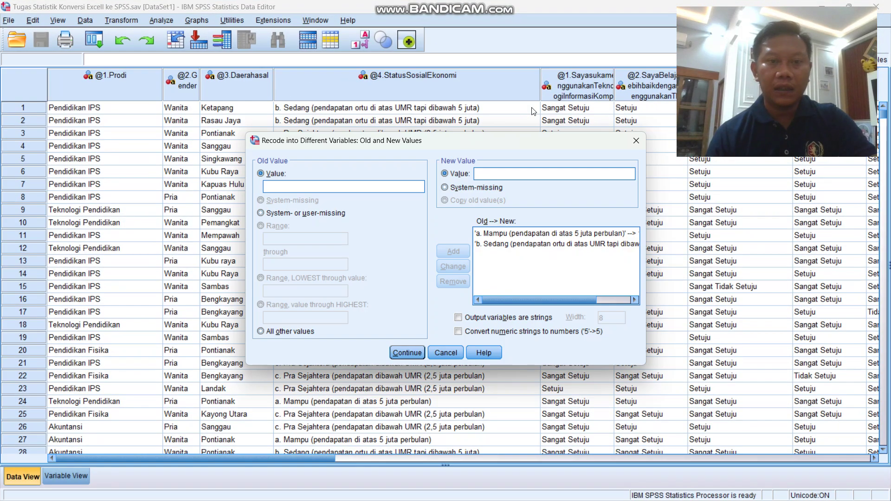
Add a recode rule turning the old value "c. Pra Sejahtera (pendapatan dibawah UMR (2,5 juta perbulan)" into 3.
{"action": "left_click", "coordinate": [367, 188]}
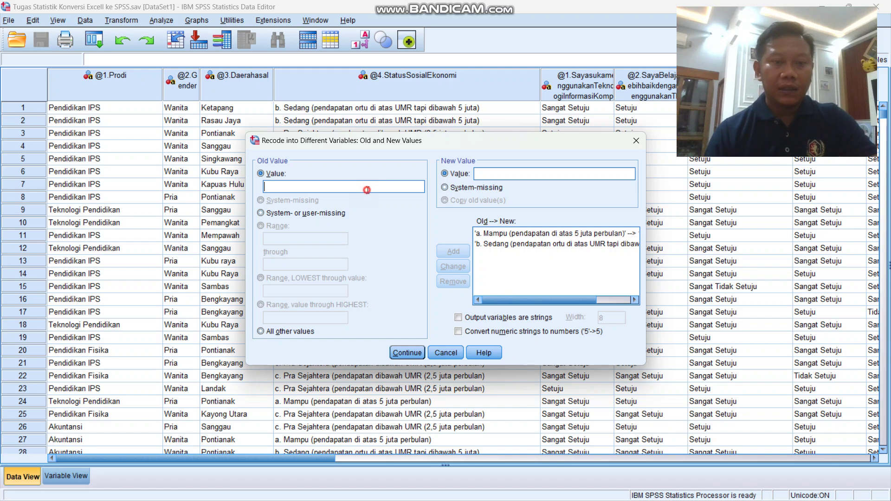
{"action": "key", "text": "ctrl+v"}
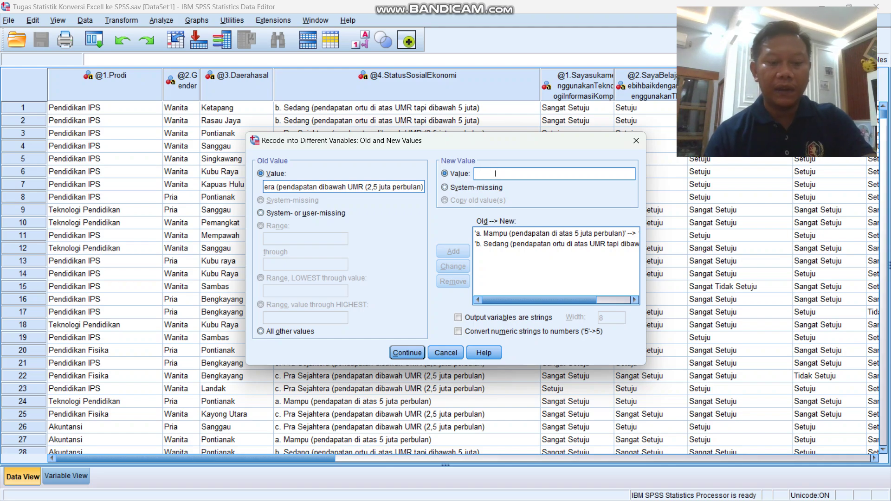
{"action": "type", "text": "3"}
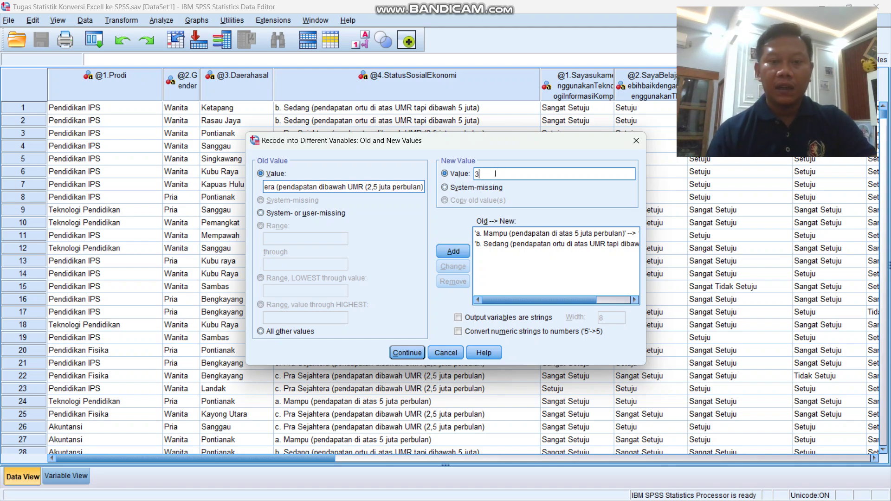
{"action": "left_click", "coordinate": [454, 252]}
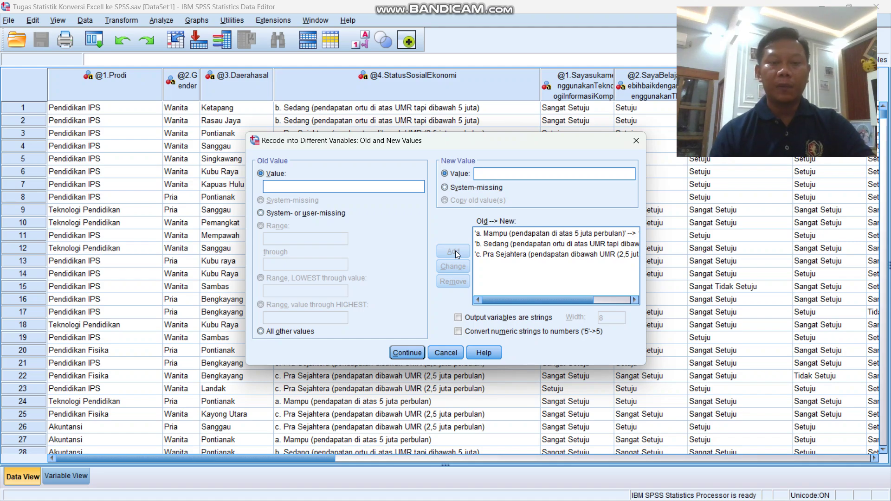
Accept the old and new values, run the recode into SSE, and close the output viewer without saving it.
{"action": "left_click", "coordinate": [404, 352]}
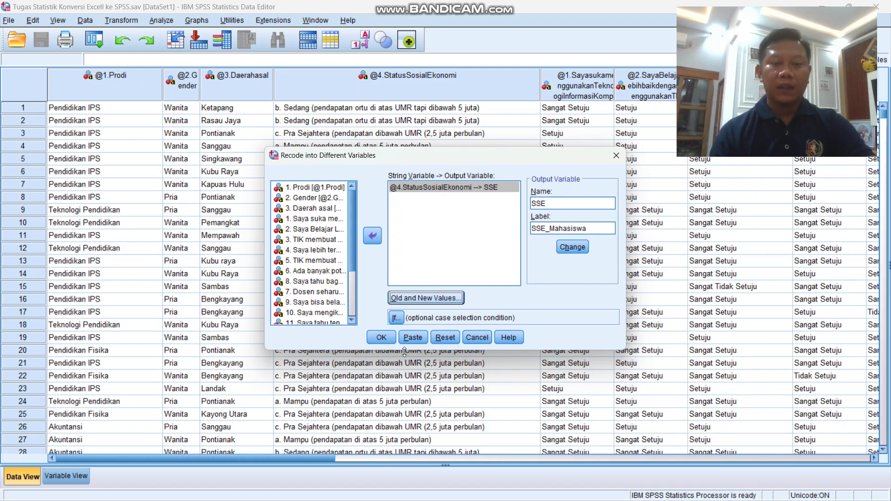
{"action": "left_click", "coordinate": [382, 338]}
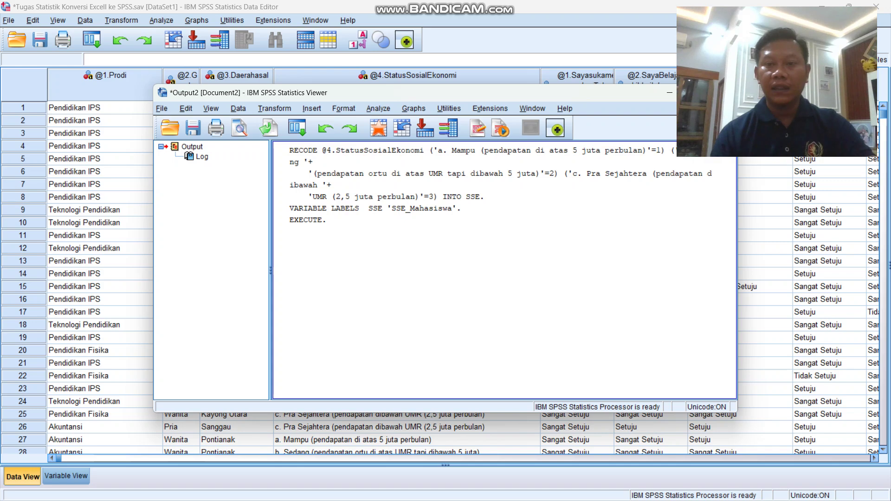
{"action": "left_click", "coordinate": [726, 92]}
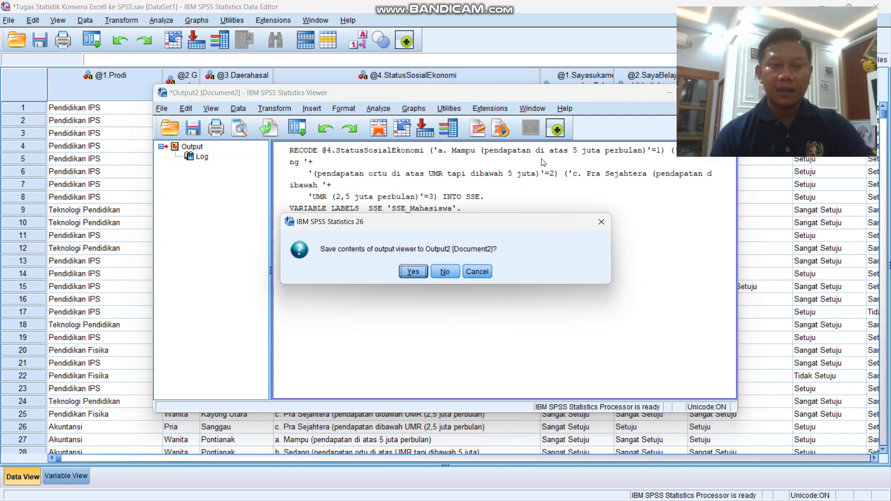
{"action": "left_click", "coordinate": [445, 272]}
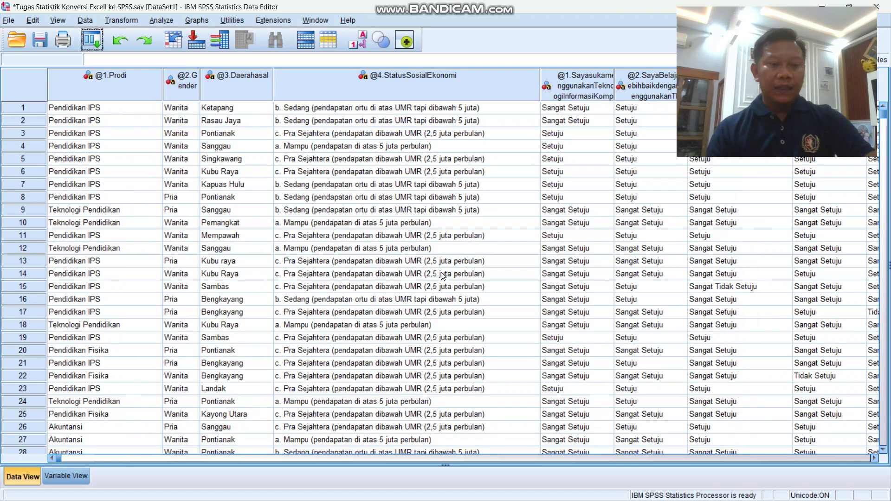
Set the decimals of the new SSE variable to 0 in its variable definition.
{"action": "left_click", "coordinate": [258, 459]}
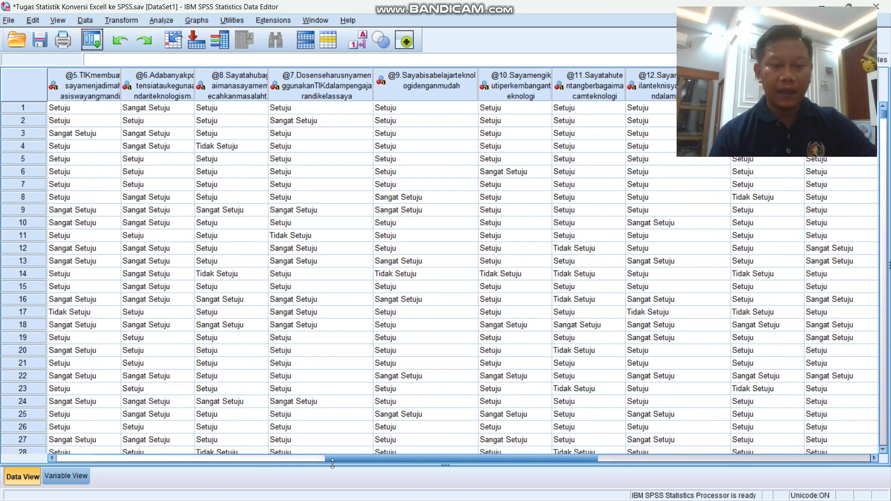
{"action": "left_click_drag", "start_coordinate": [332, 461], "coordinate": [517, 469]}
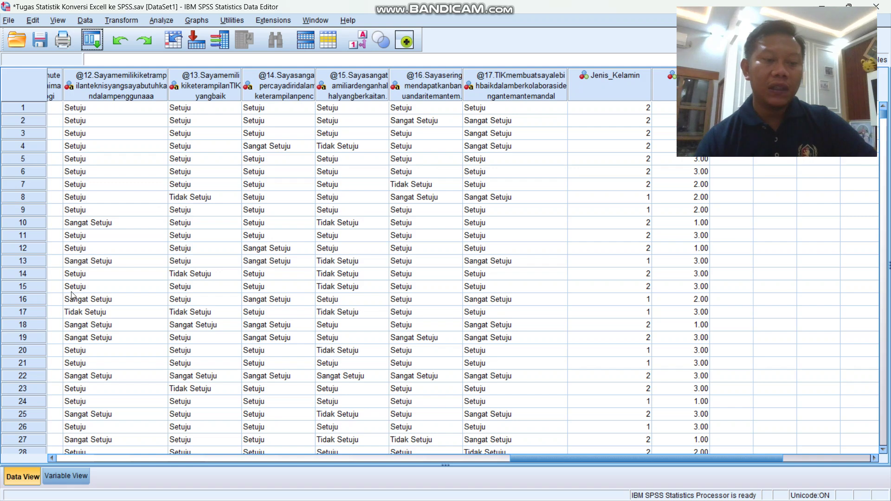
{"action": "left_click", "coordinate": [68, 474]}
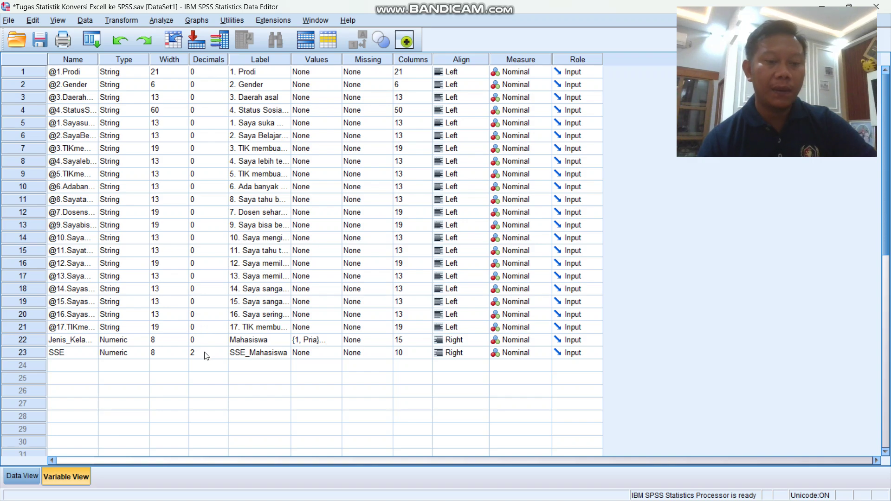
{"action": "left_click", "coordinate": [224, 355]}
{"action": "double_click", "coordinate": [224, 355]}
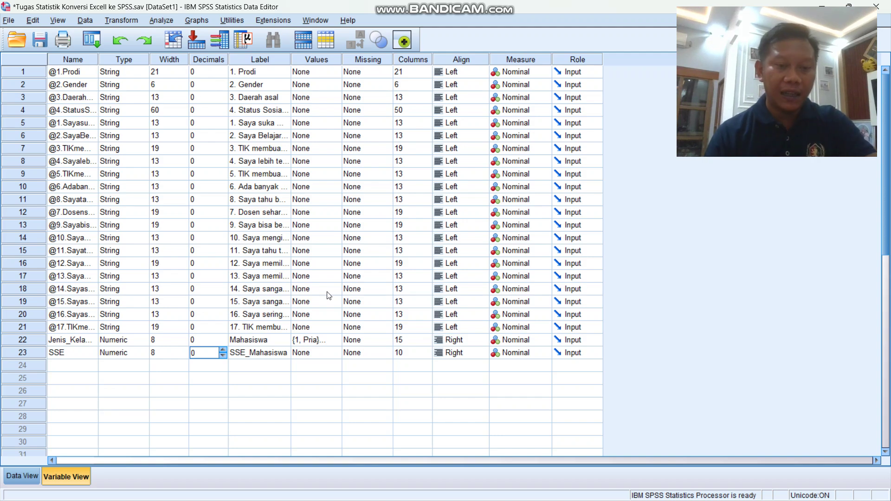
Open the value labels of the SSE variable and enter 1 as the first value.
{"action": "left_click", "coordinate": [312, 356]}
{"action": "left_click", "coordinate": [333, 354]}
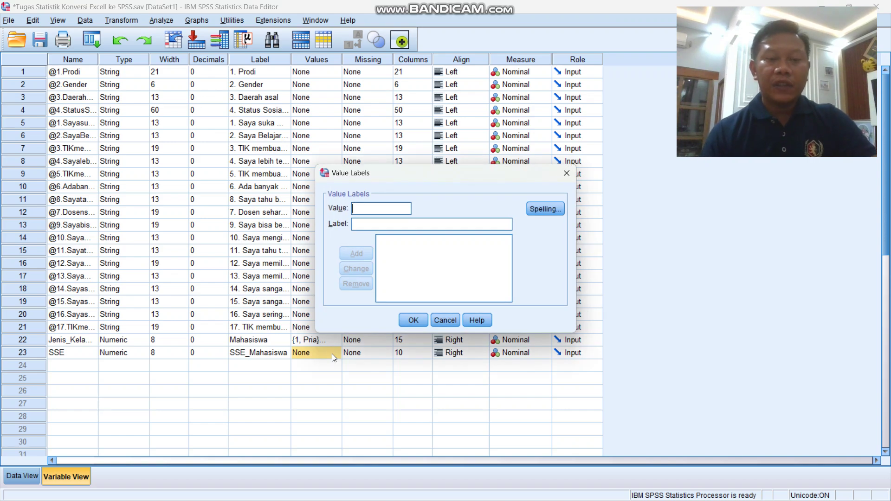
{"action": "type", "text": "1"}
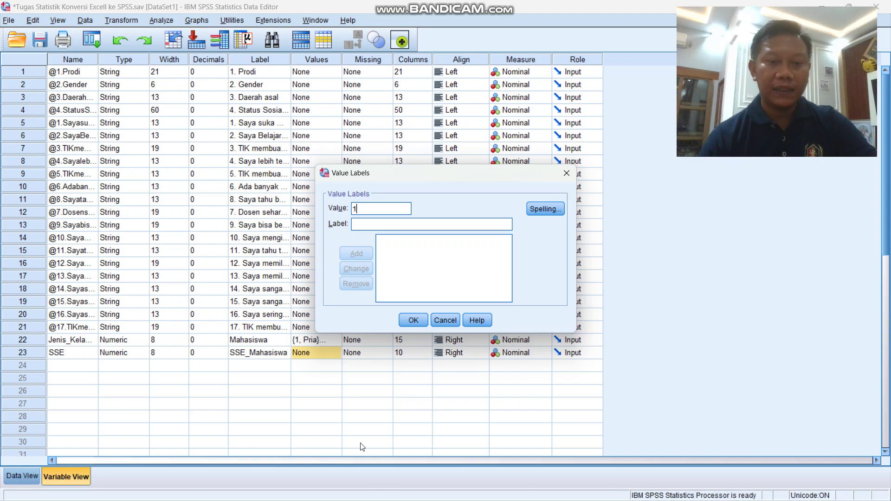
Switch to the Excel survey workbook and copy the text "a. Mampu (pendapatan di atas 5 juta perbulan)" from the Status Sosial Ekonomi column.
{"action": "key", "text": "super+Tab"}
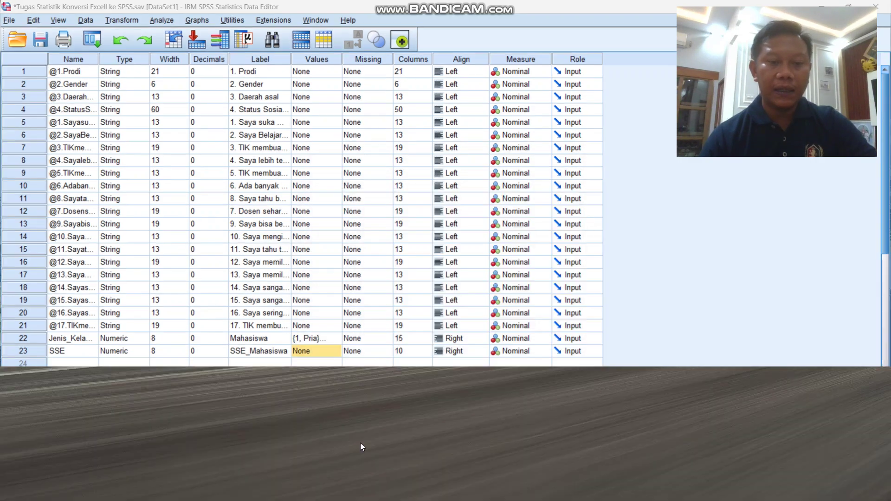
{"action": "left_click", "coordinate": [532, 125]}
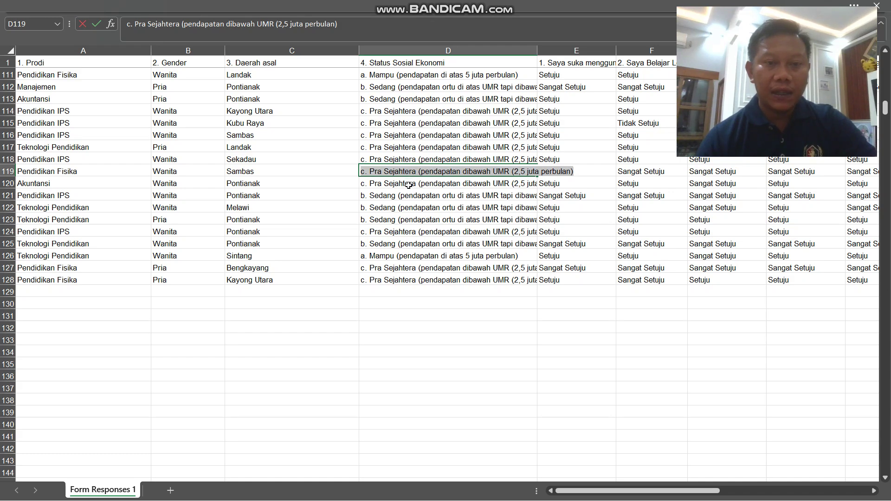
{"action": "left_click", "coordinate": [398, 256]}
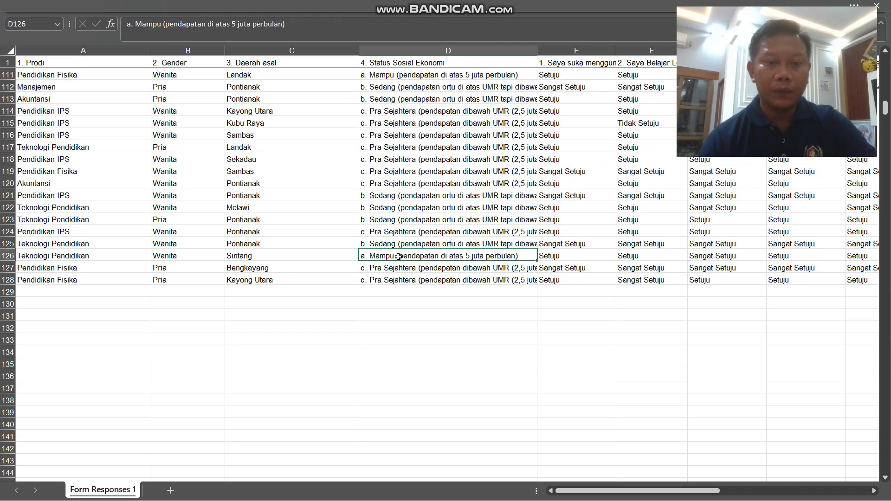
{"action": "triple_click", "coordinate": [398, 256]}
{"action": "key", "text": "ctrl+c"}
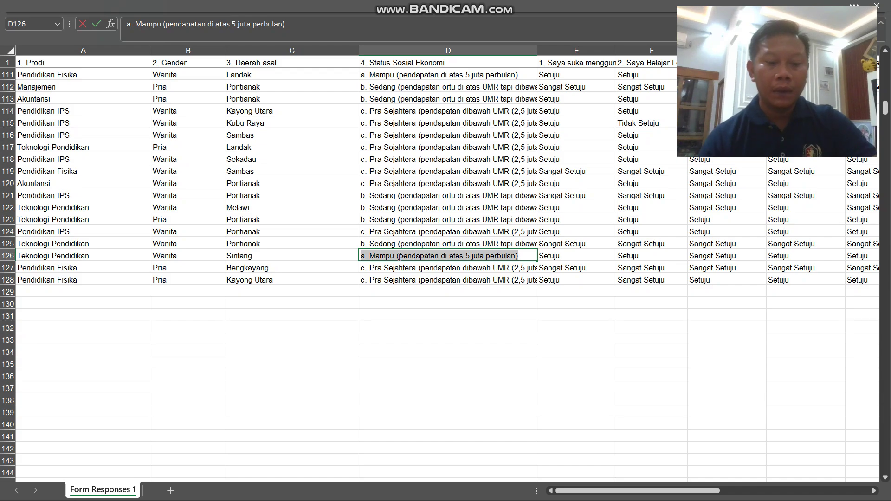
Back in SPSS, add the label "a. Mampu (pendapatan di atas 5 juta perbulan)" for value 1 of SSE.
{"action": "key", "text": "super+Tab"}
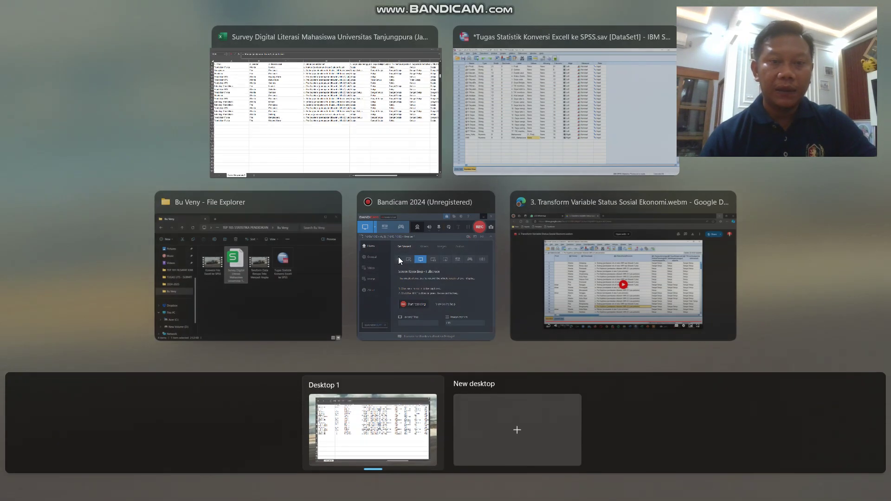
{"action": "left_click", "coordinate": [538, 83]}
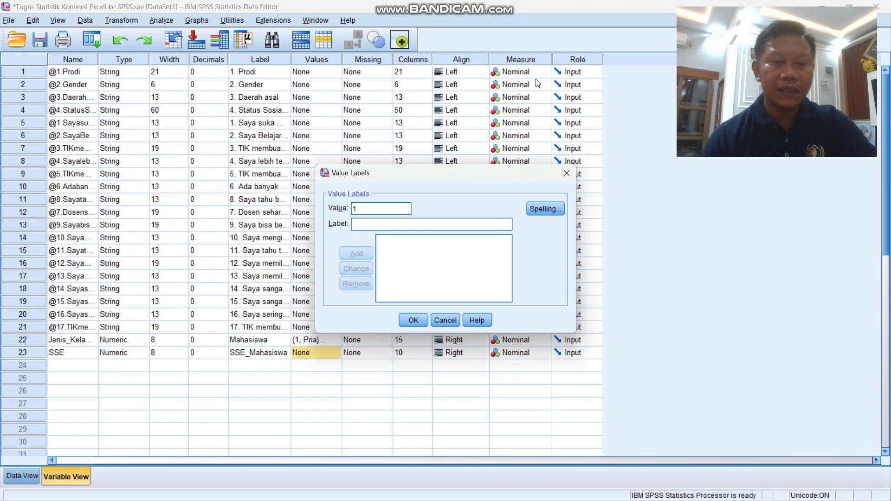
{"action": "left_click", "coordinate": [396, 222]}
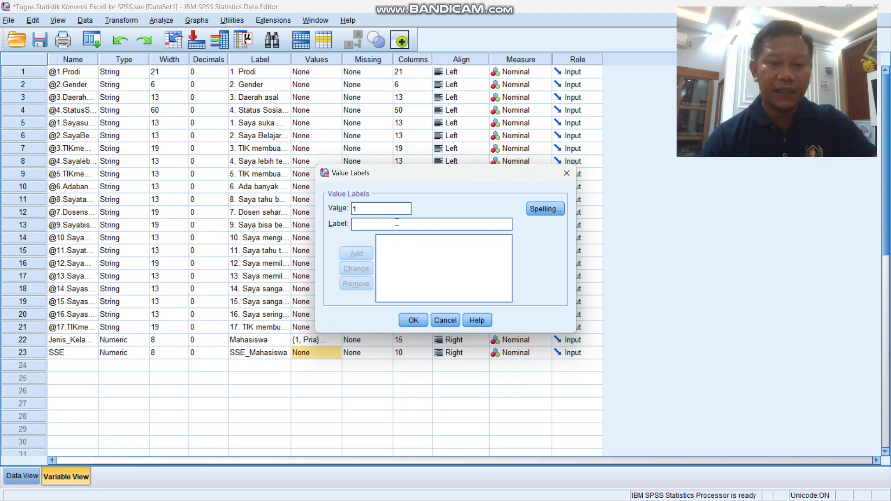
{"action": "key", "text": "ctrl+v"}
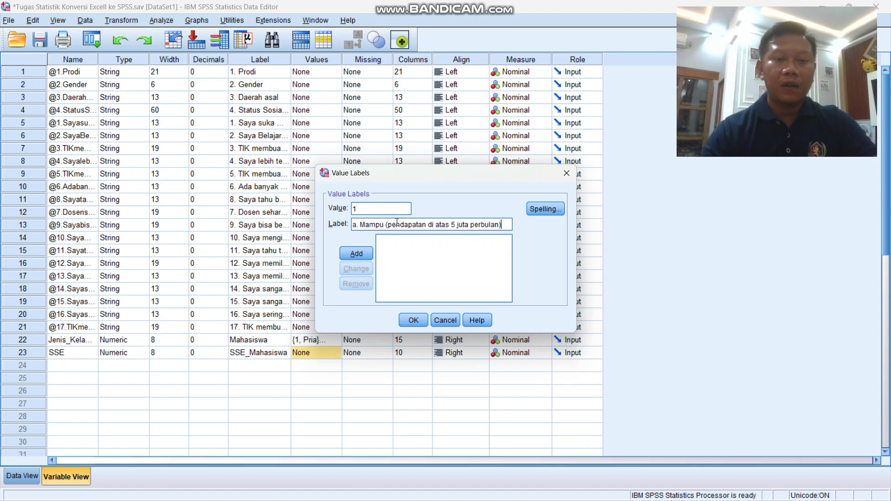
{"action": "left_click", "coordinate": [364, 254]}
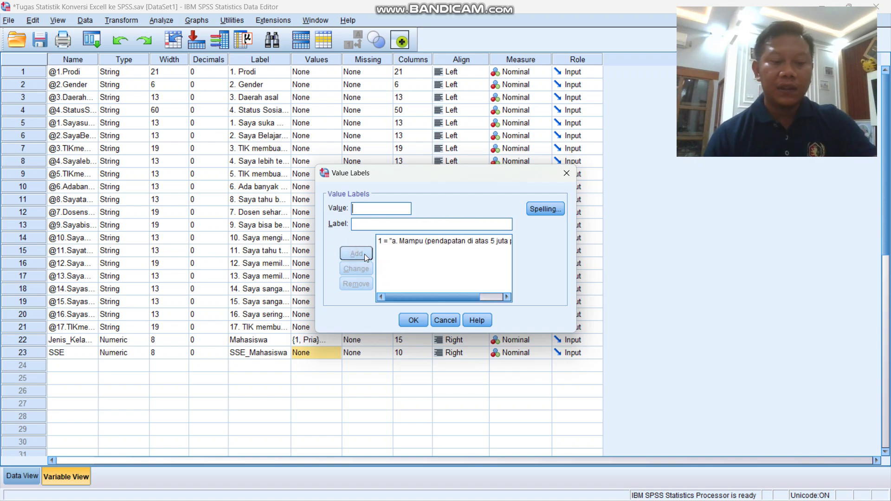
Enter 2 as the next value and copy "b. Sedang (pendapatan ortu di atas UMR tapi dibawah 5 juta)" from the Excel survey workbook.
{"action": "type", "text": "2"}
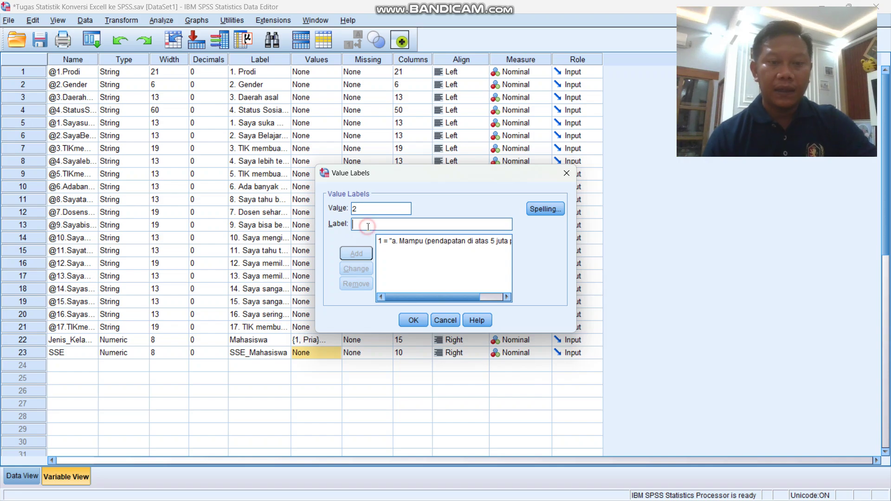
{"action": "key", "text": "super+Tab"}
{"action": "left_click", "coordinate": [477, 163]}
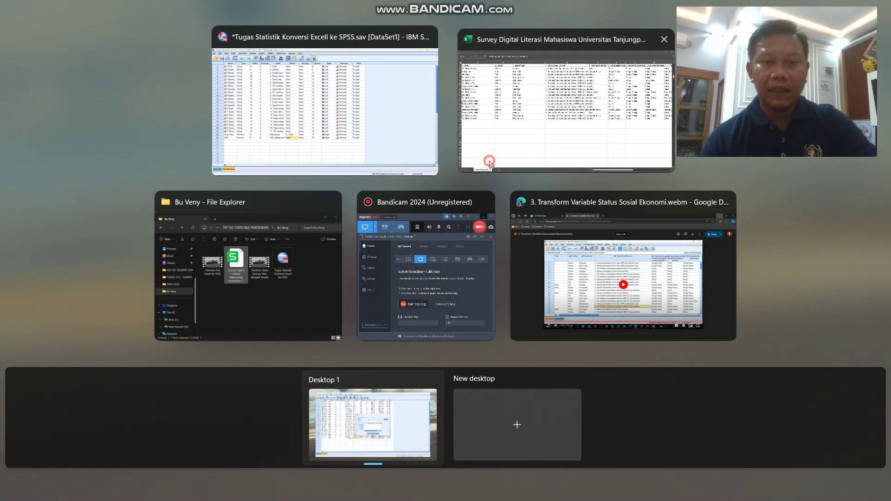
{"action": "left_click", "coordinate": [381, 195]}
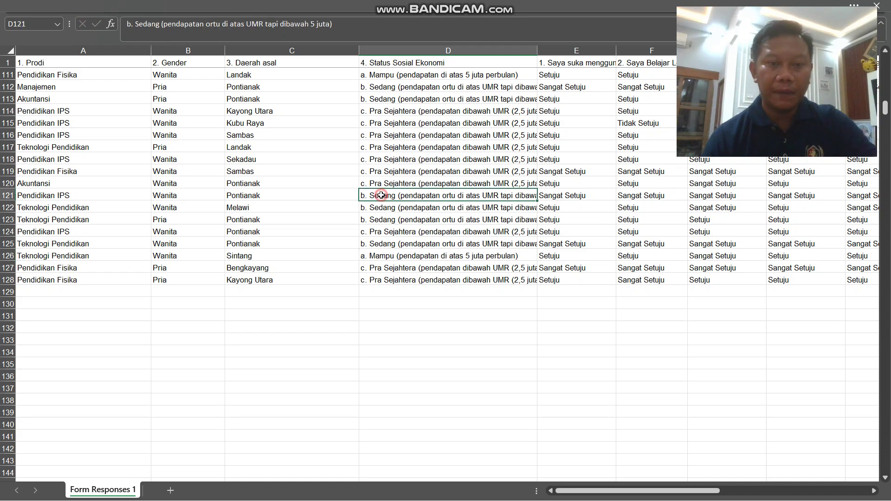
{"action": "double_click", "coordinate": [381, 196]}
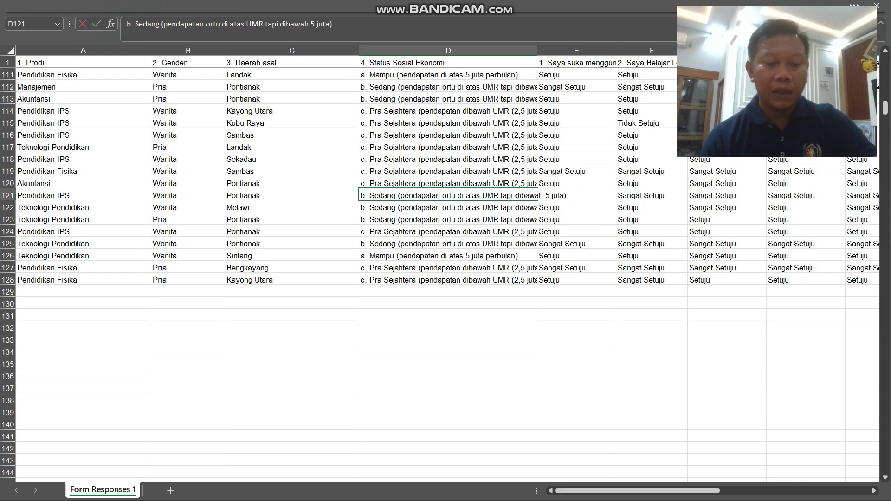
{"action": "triple_click", "coordinate": [381, 195]}
{"action": "key", "text": "ctrl+c"}
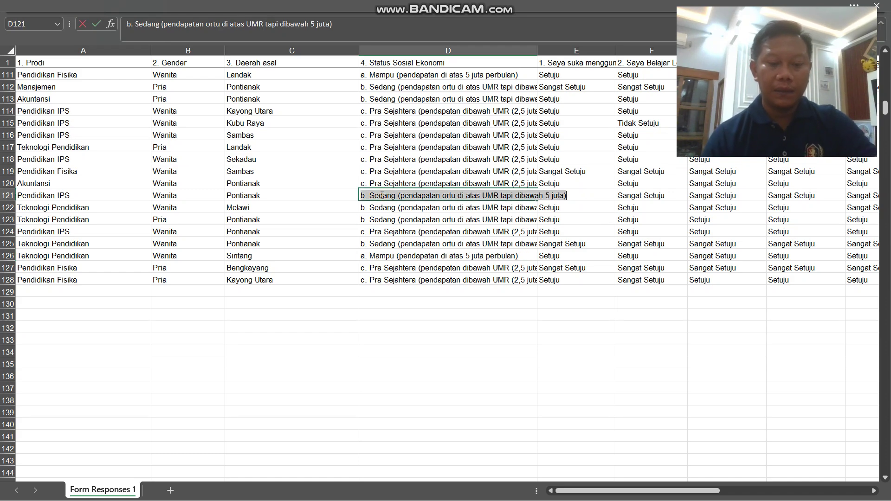
Back in SPSS, add the label "b. Sedang (pendapatan ortu di atas UMR tapi dibawah 5 juta)" for value 2 of SSE.
{"action": "key", "text": "super+Tab"}
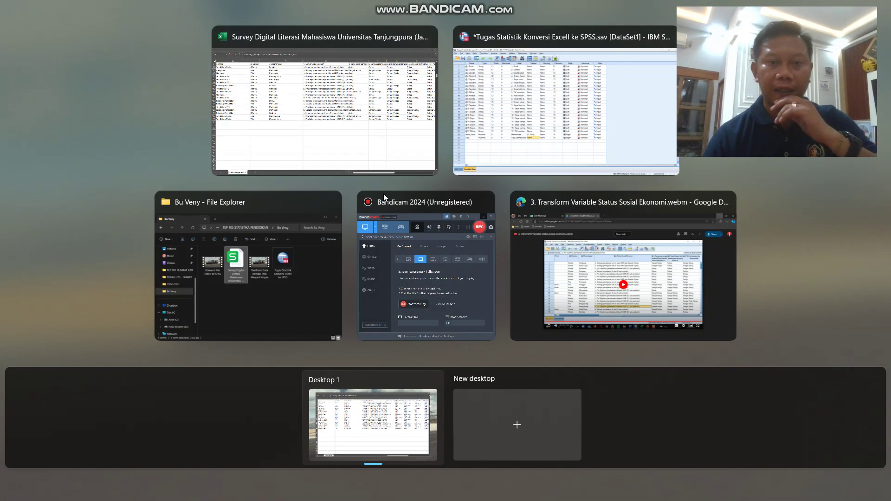
{"action": "left_click", "coordinate": [553, 104]}
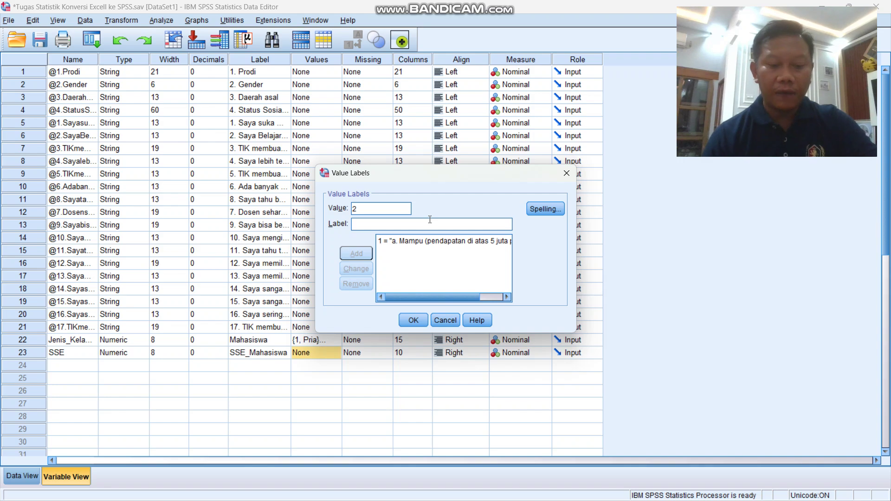
{"action": "key", "text": "ctrl+v"}
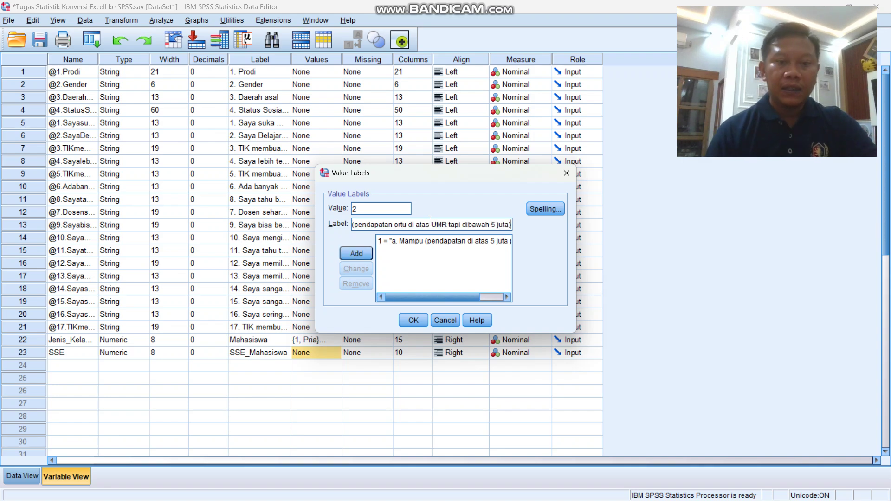
{"action": "left_click", "coordinate": [364, 257]}
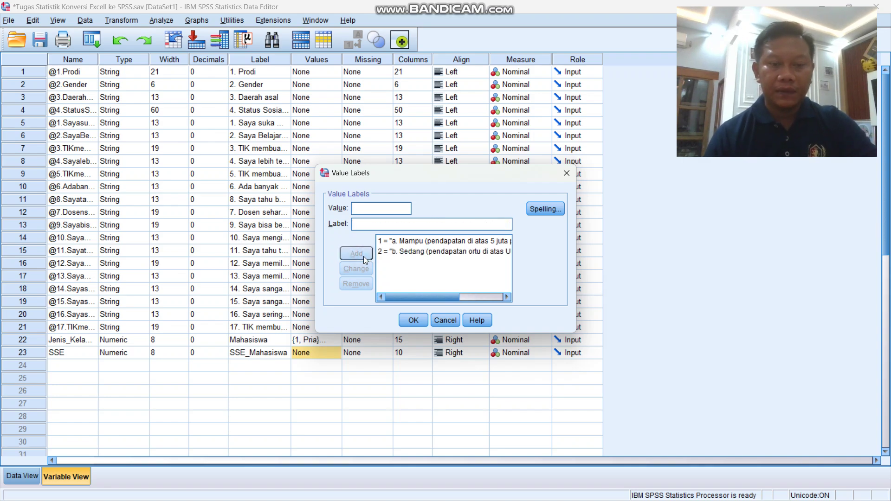
Switch to the Excel survey workbook and copy "c. Pra Sejahtera (pendapatan dibawah UMR (2,5 juta perbulan)" from the Status Sosial Ekonomi column.
{"action": "key", "text": "super+Tab"}
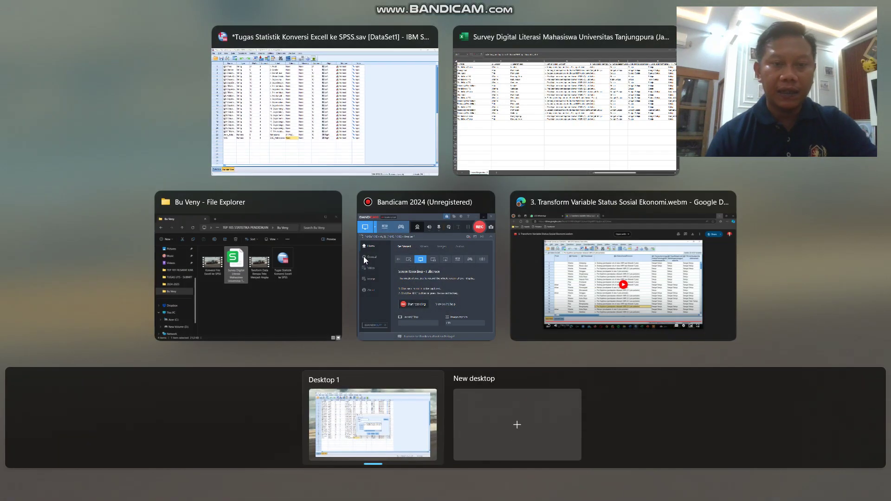
{"action": "left_click", "coordinate": [532, 121]}
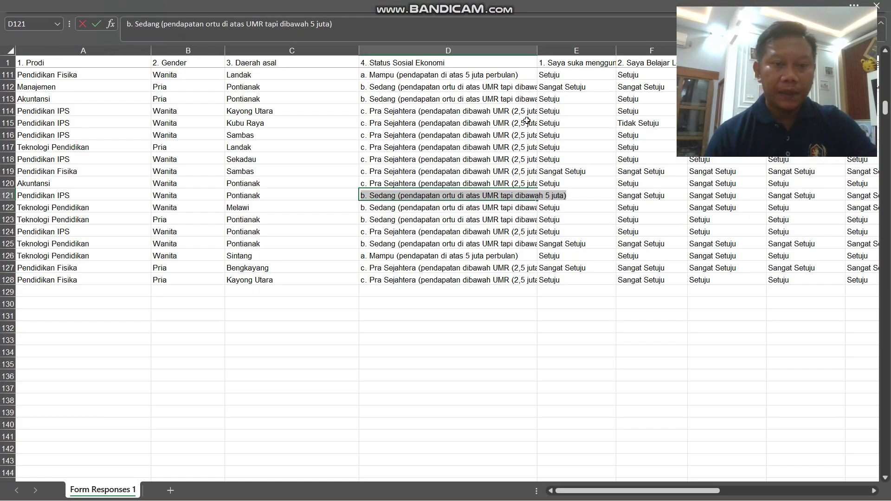
{"action": "left_click", "coordinate": [407, 232]}
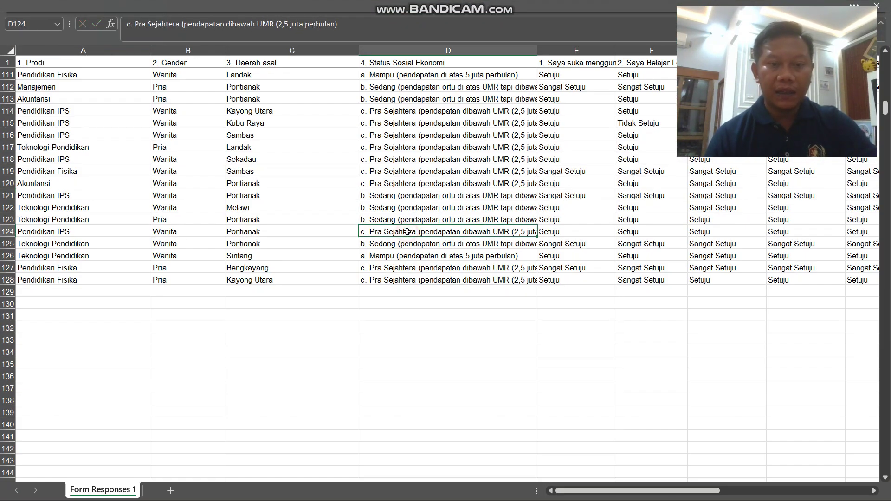
{"action": "double_click", "coordinate": [408, 232]}
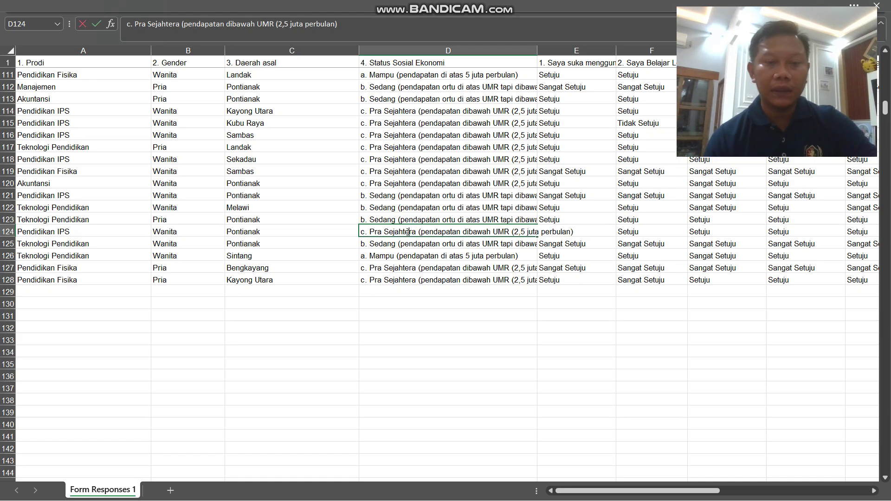
{"action": "key", "text": "ctrl+a"}
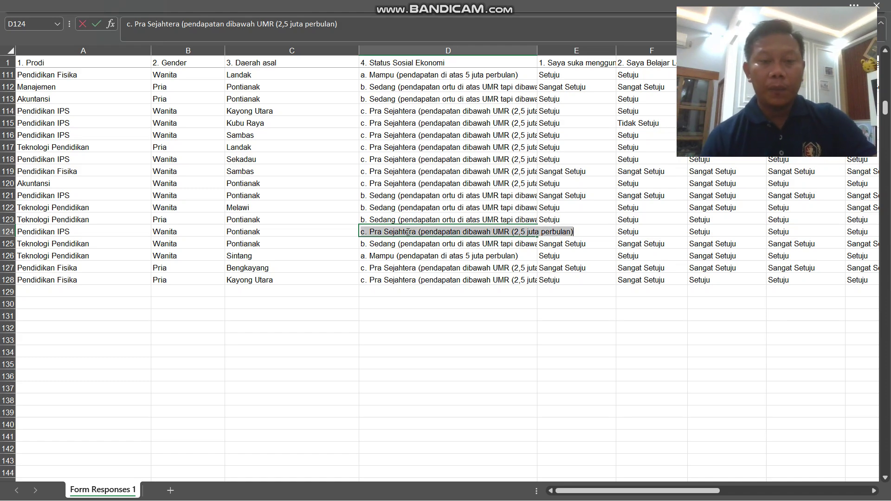
Back in SPSS, add the label "c. Pra Sejahtera (pendapatan dibawah UMR (2,5 juta perbulan)" for value 3 and apply the SSE value labels.
{"action": "key", "text": "super+Tab"}
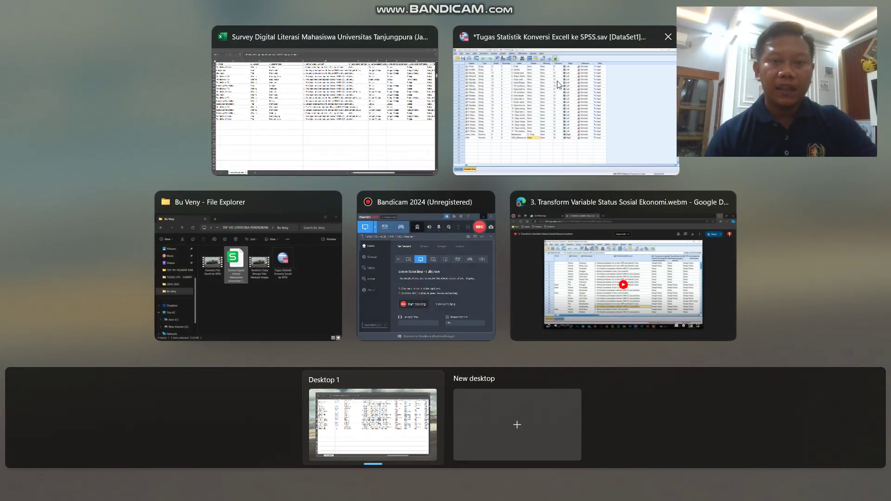
{"action": "left_click", "coordinate": [537, 96]}
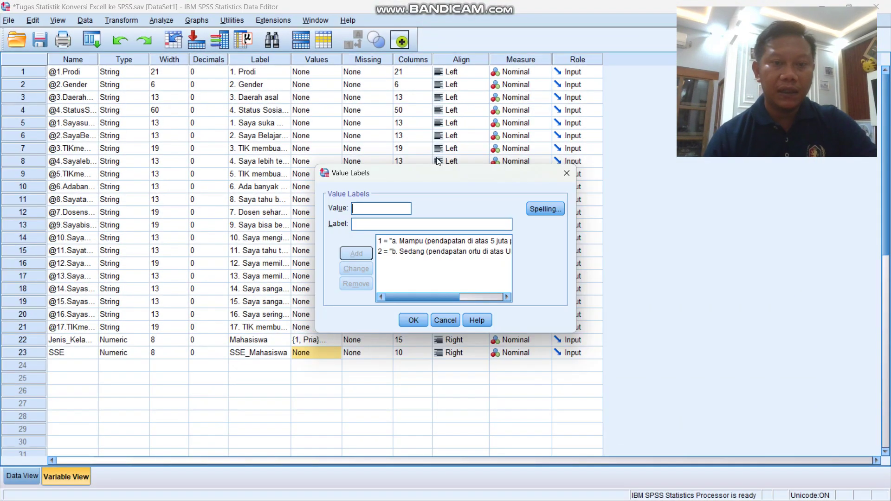
{"action": "type", "text": "3"}
{"action": "left_click", "coordinate": [387, 222]}
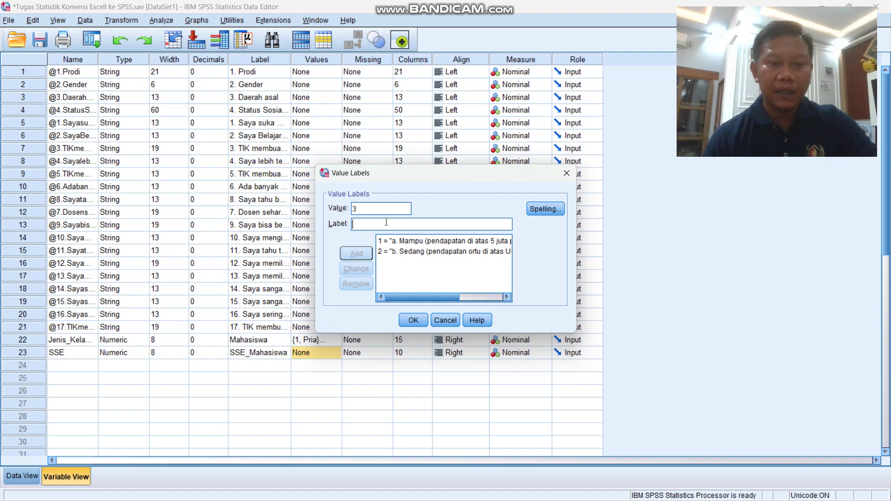
{"action": "key", "text": "ctrl+v"}
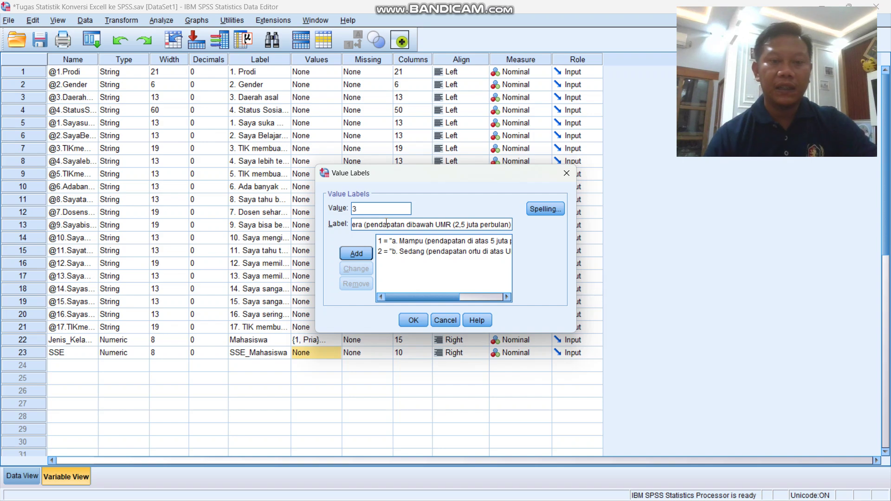
{"action": "left_click", "coordinate": [358, 253]}
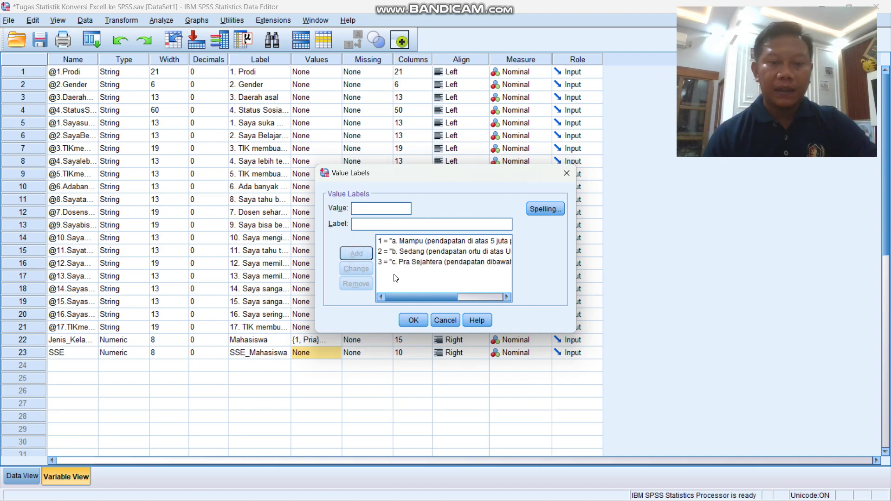
{"action": "left_click", "coordinate": [414, 319]}
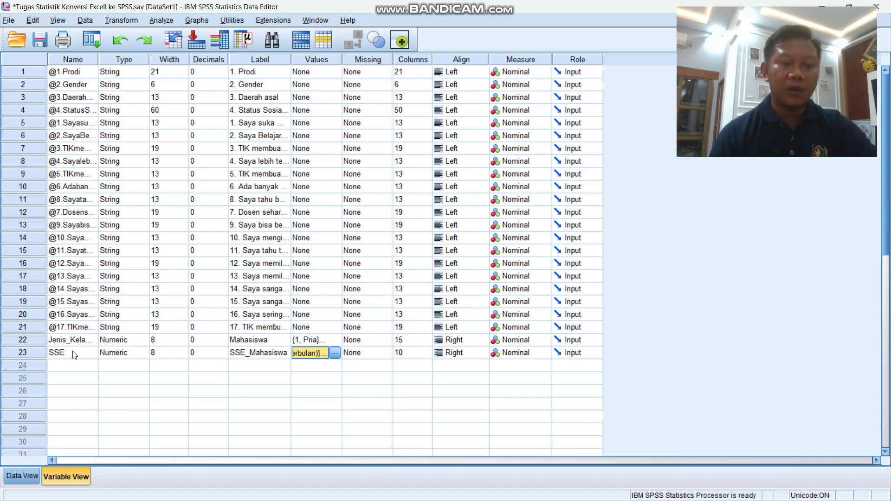
Review the value labels defined for SSE and look over the recoded values in the data, returning to the variable definitions.
{"action": "left_click", "coordinate": [334, 354]}
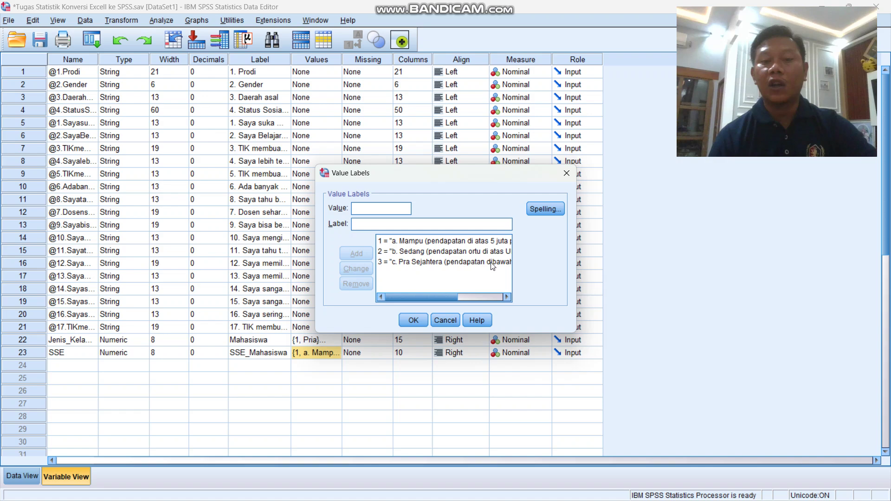
{"action": "left_click", "coordinate": [413, 320]}
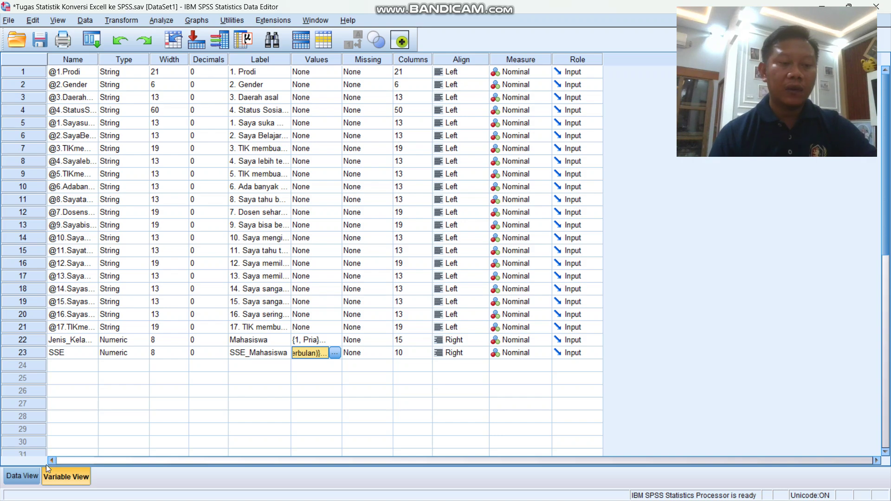
{"action": "left_click", "coordinate": [31, 472]}
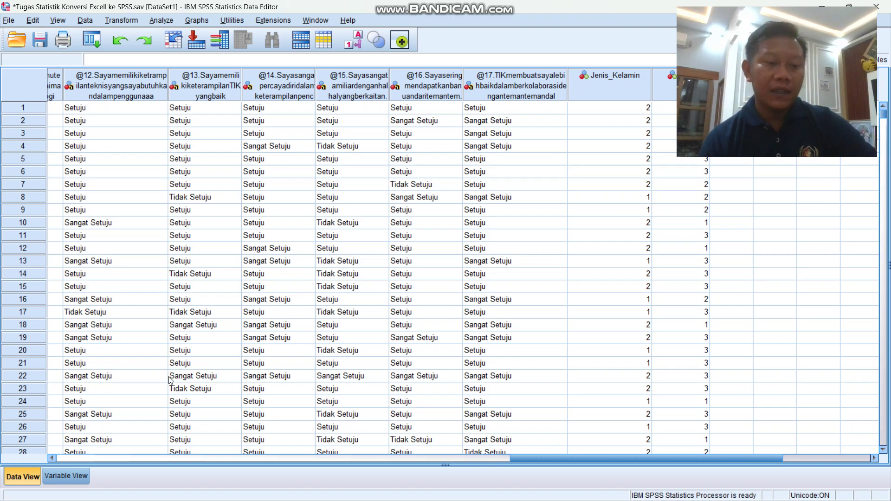
{"action": "left_click", "coordinate": [66, 476]}
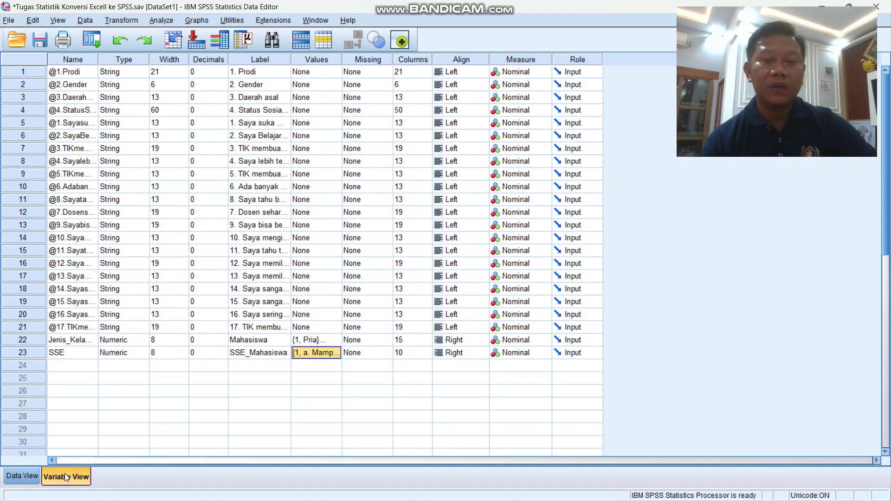